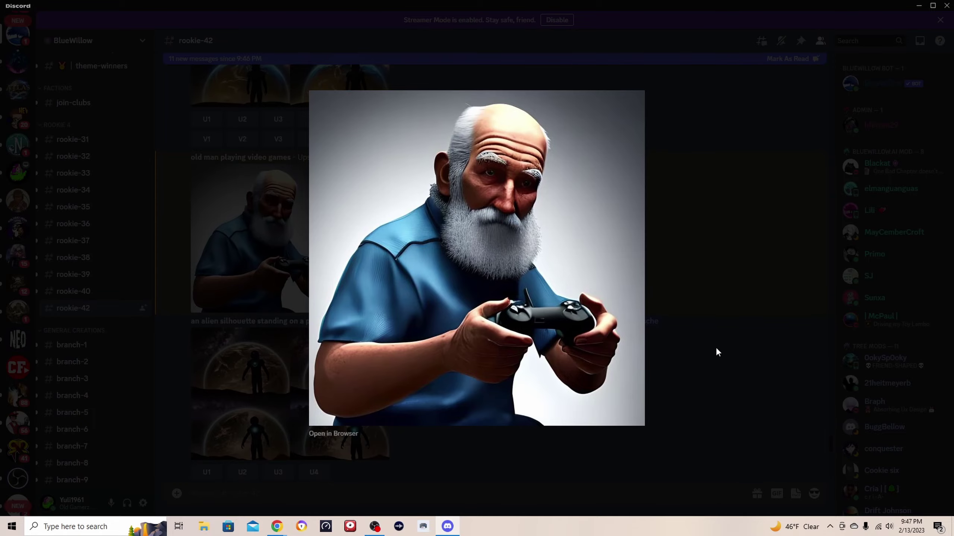
Step: Close the enlarged upscale and inspect the newest "old man playing video games" variations grid at larger size
{"action": "left_click", "coordinate": [715, 348]}
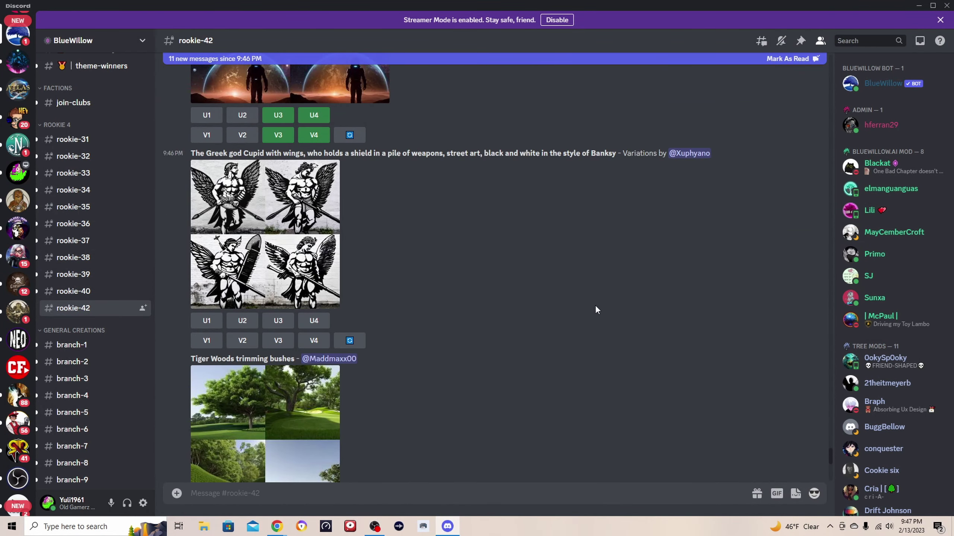
{"action": "scroll", "coordinate": [597, 308], "scroll_direction": "down", "scroll_amount": 10}
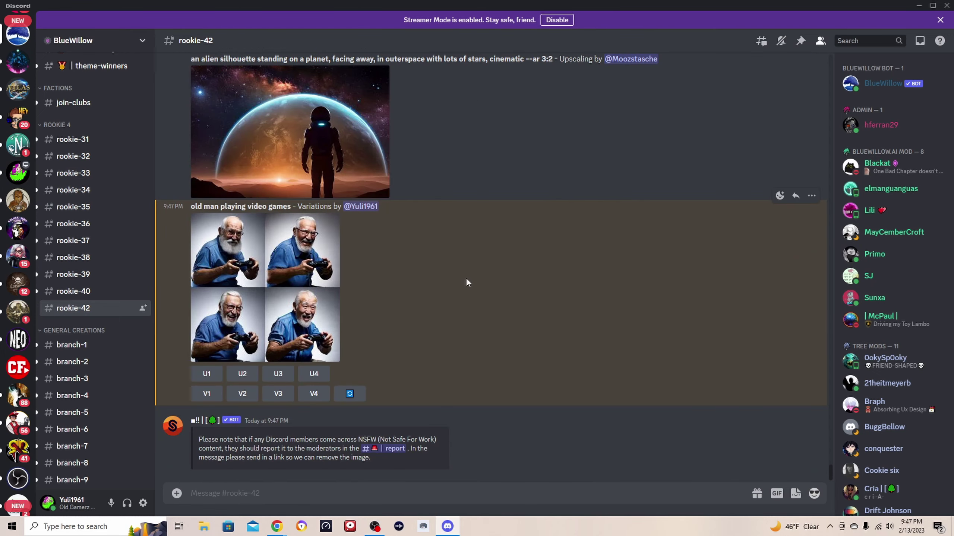
{"action": "left_click", "coordinate": [318, 308]}
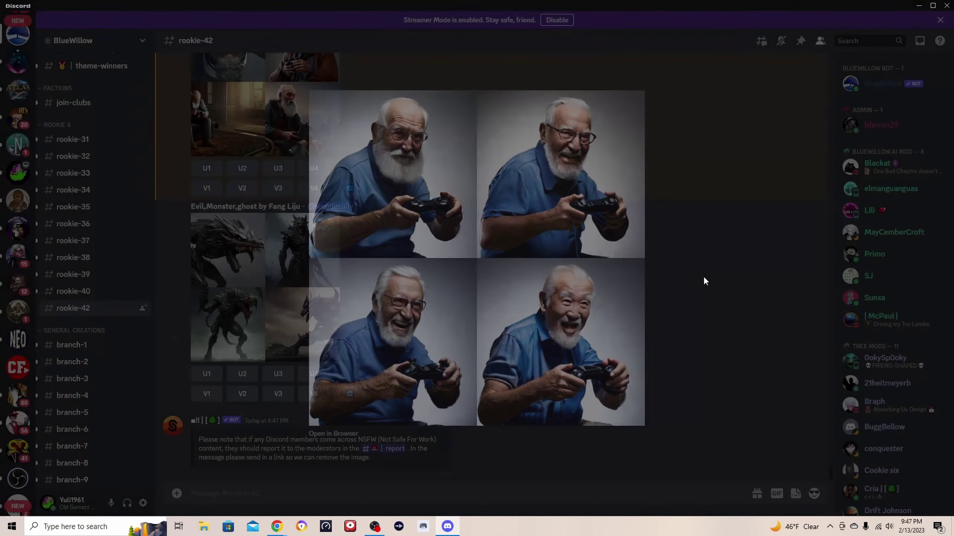
{"action": "left_click", "coordinate": [703, 276]}
Step: Request variations of the first image in the blue-shirted old man variations grid and also rerun that grid
{"action": "scroll", "coordinate": [543, 297], "scroll_direction": "up", "scroll_amount": 4}
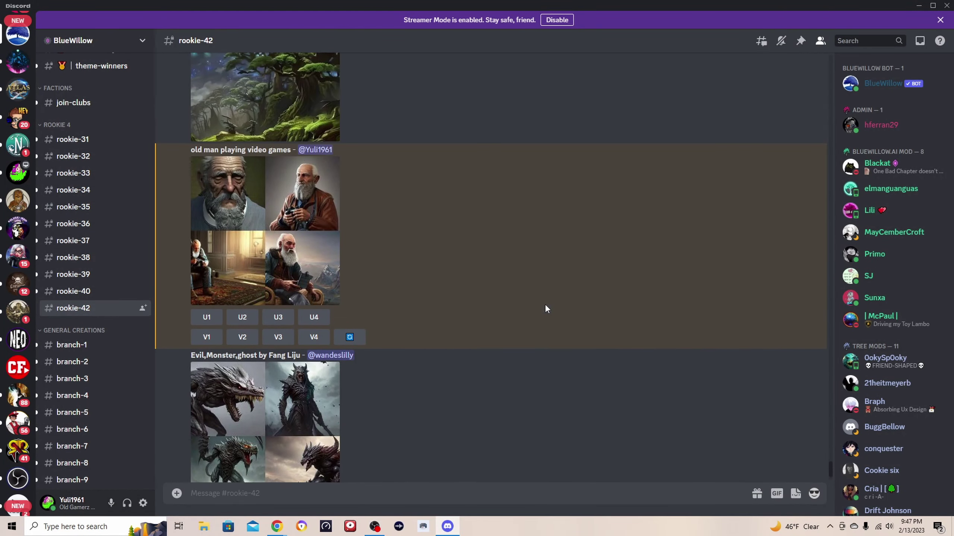
{"action": "scroll", "coordinate": [546, 304], "scroll_direction": "up", "scroll_amount": 4}
{"action": "scroll", "coordinate": [550, 306], "scroll_direction": "up", "scroll_amount": 5}
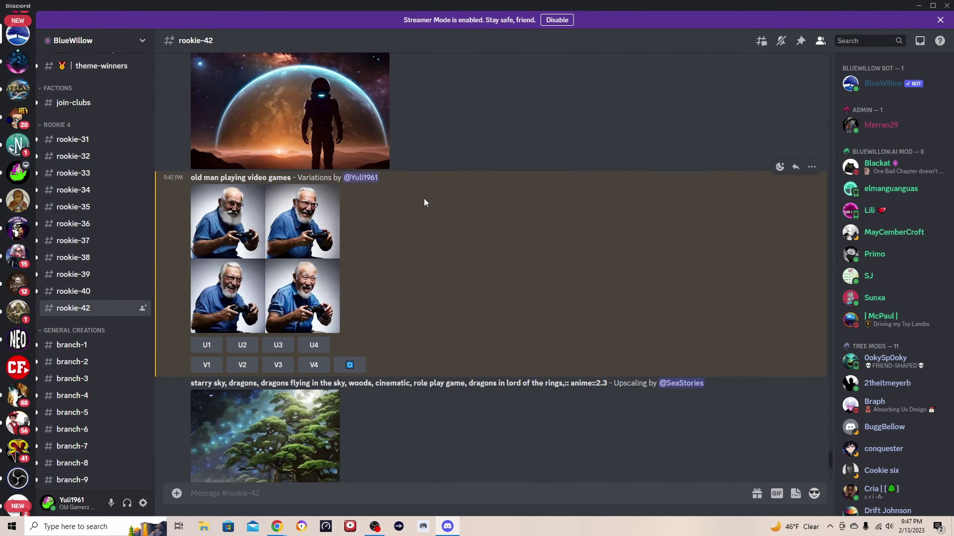
{"action": "left_click", "coordinate": [205, 367]}
{"action": "left_click", "coordinate": [350, 364]}
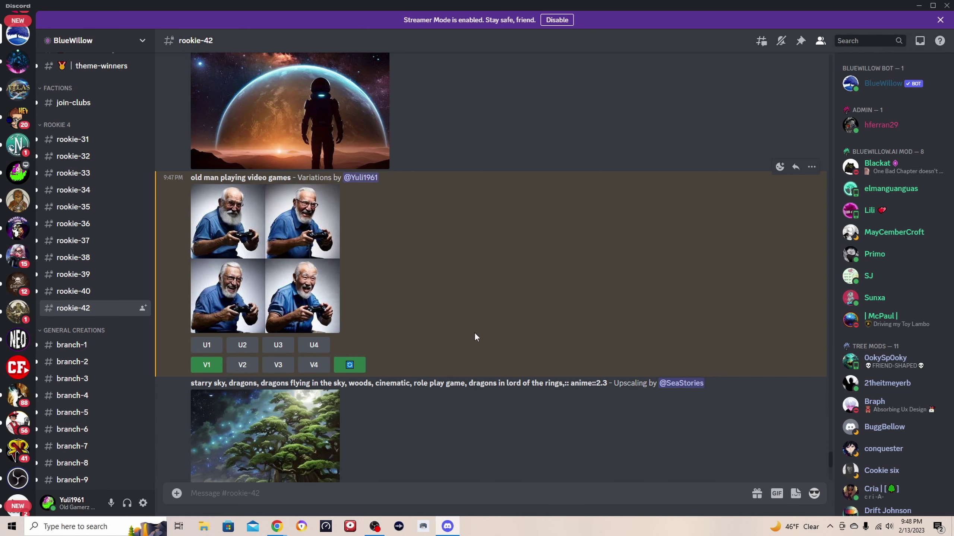
Step: Inspect the "old man playing video games" grid below the starry-sky forest image at larger size and regenerate it
{"action": "scroll", "coordinate": [474, 332], "scroll_direction": "down", "scroll_amount": 3}
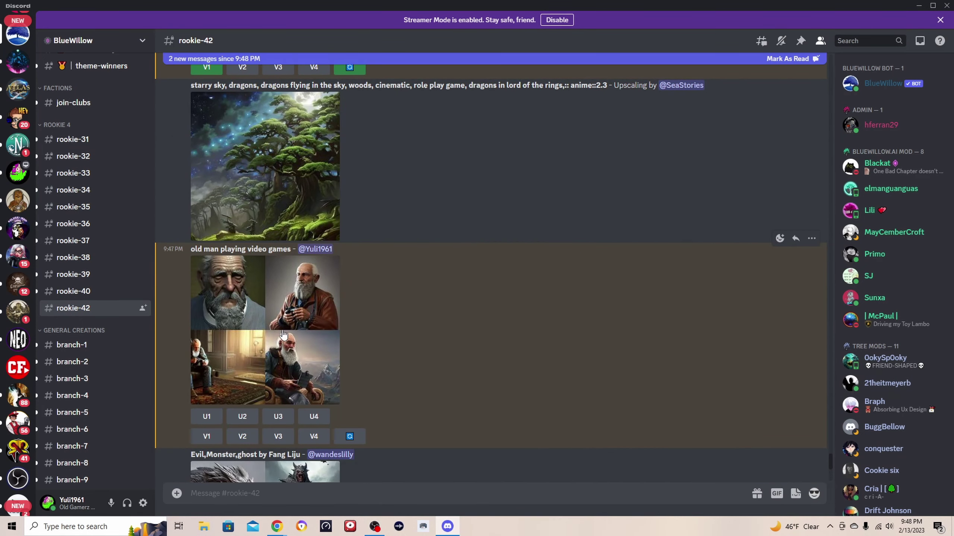
{"action": "left_click", "coordinate": [282, 334]}
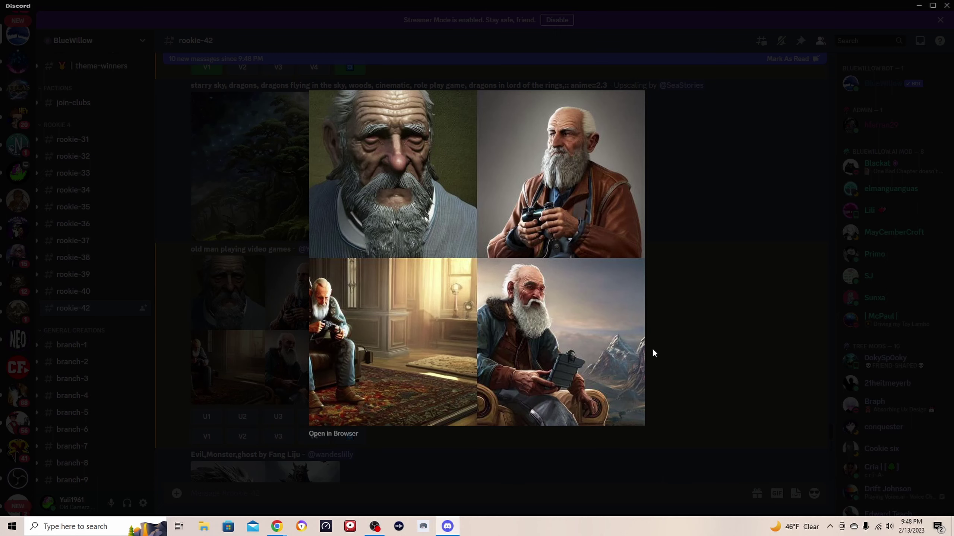
{"action": "left_click", "coordinate": [668, 324]}
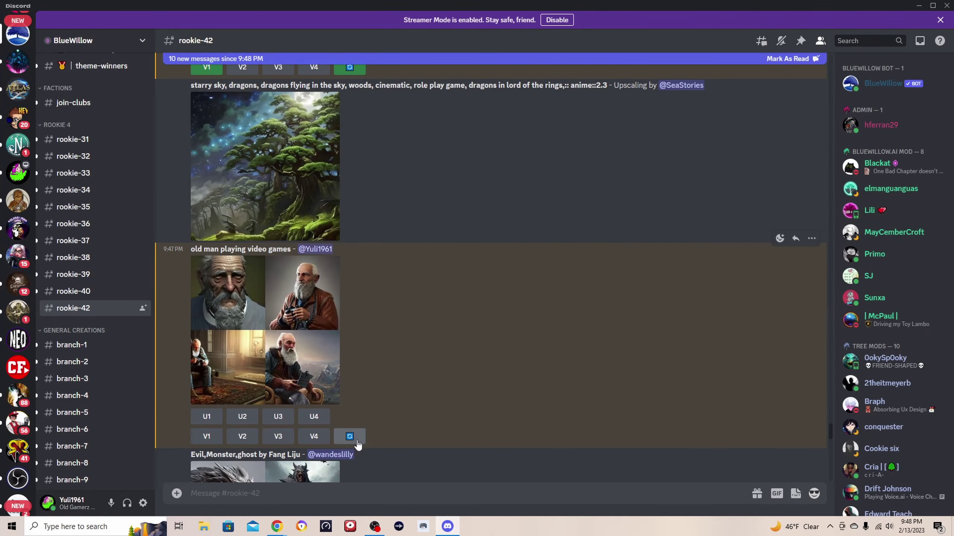
{"action": "left_click", "coordinate": [349, 437]}
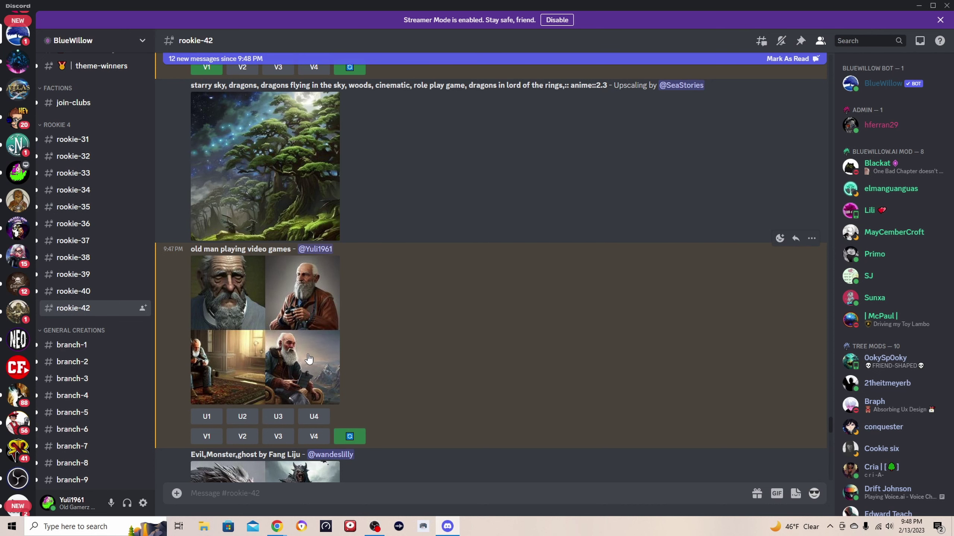
Step: View the upscaled starry-sky forest image at larger size and close it
{"action": "scroll", "coordinate": [413, 226], "scroll_direction": "up", "scroll_amount": 3}
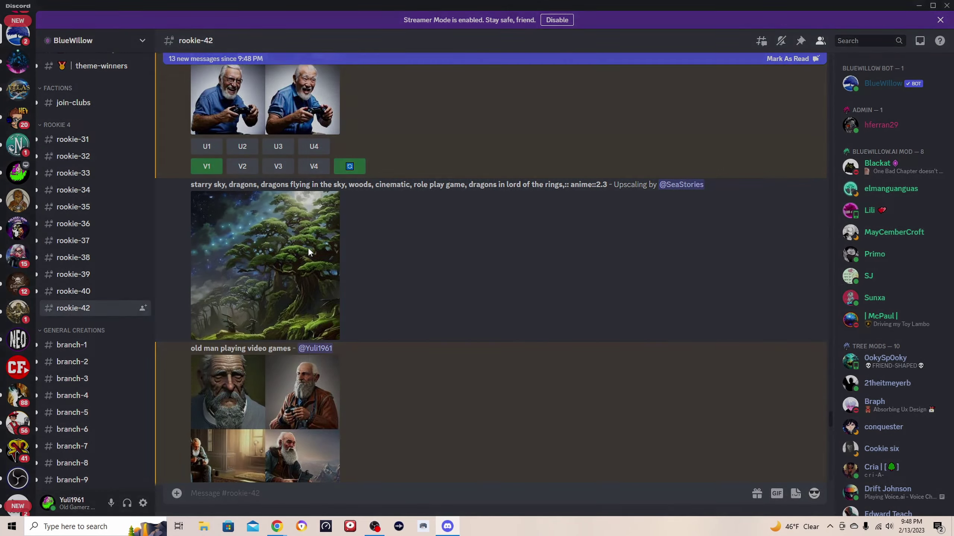
{"action": "left_click", "coordinate": [307, 250]}
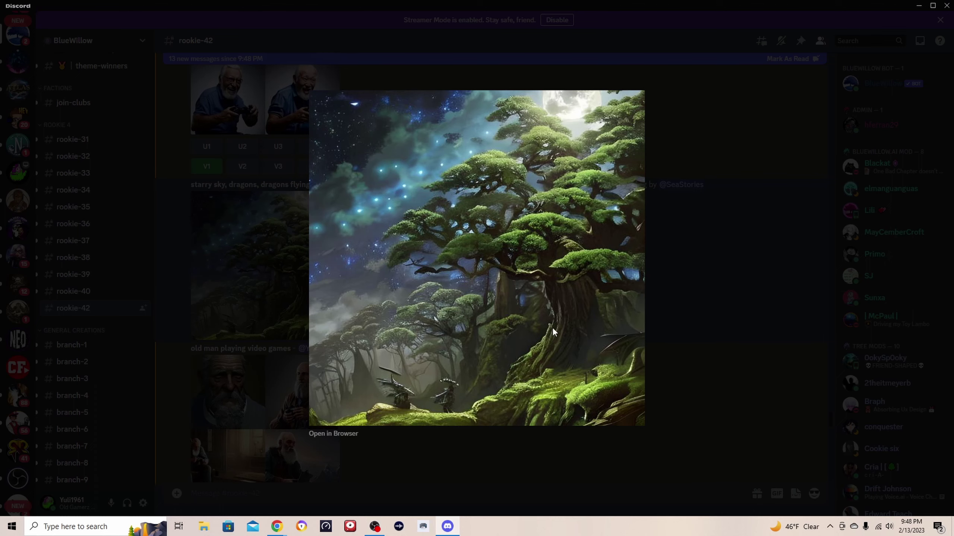
{"action": "left_click", "coordinate": [703, 318]}
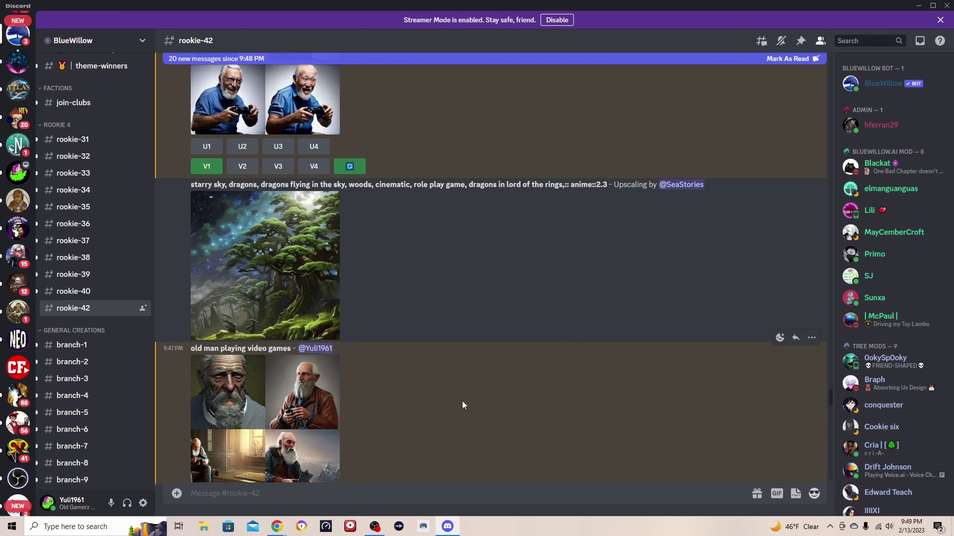
Step: Find the newly generated variations of the blue-shirted old man with the controller and examine them at larger size
{"action": "scroll", "coordinate": [462, 400], "scroll_direction": "down", "scroll_amount": 3}
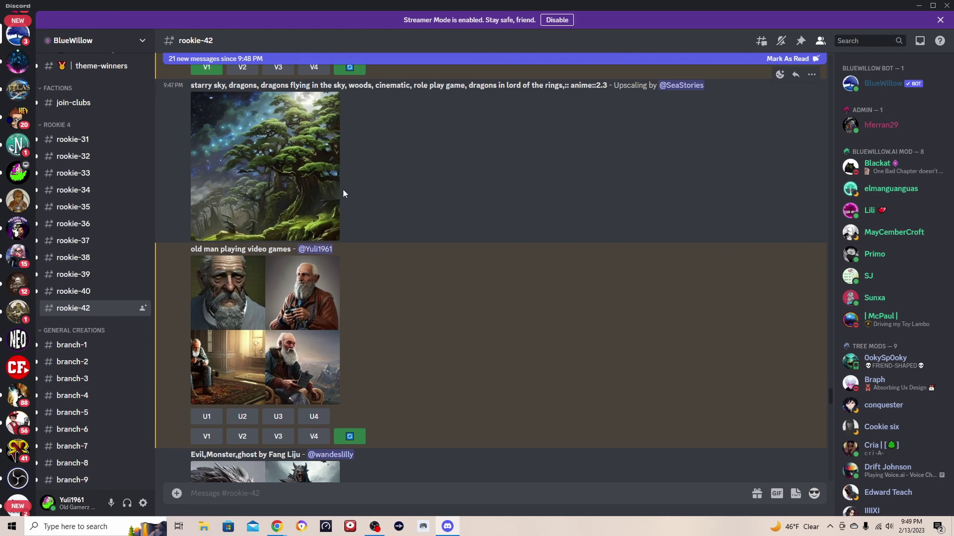
{"action": "scroll", "coordinate": [390, 327], "scroll_direction": "down", "scroll_amount": 5}
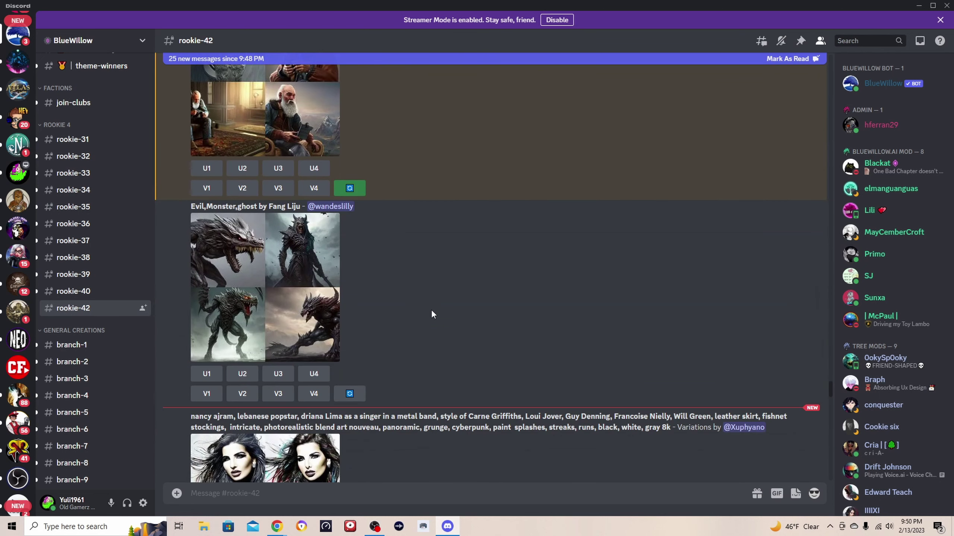
{"action": "scroll", "coordinate": [475, 178], "scroll_direction": "up", "scroll_amount": 2}
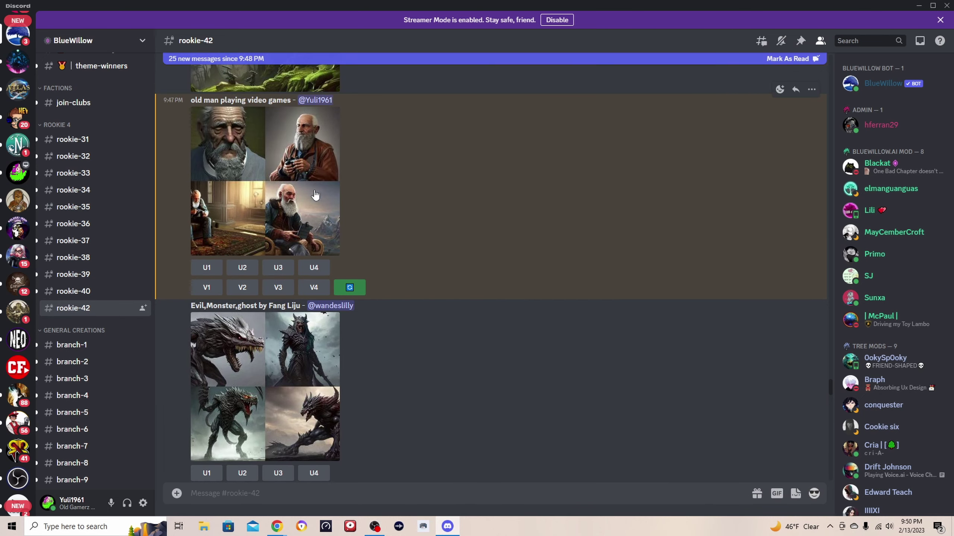
{"action": "scroll", "coordinate": [410, 222], "scroll_direction": "down", "scroll_amount": 5}
{"action": "scroll", "coordinate": [413, 223], "scroll_direction": "down", "scroll_amount": 15}
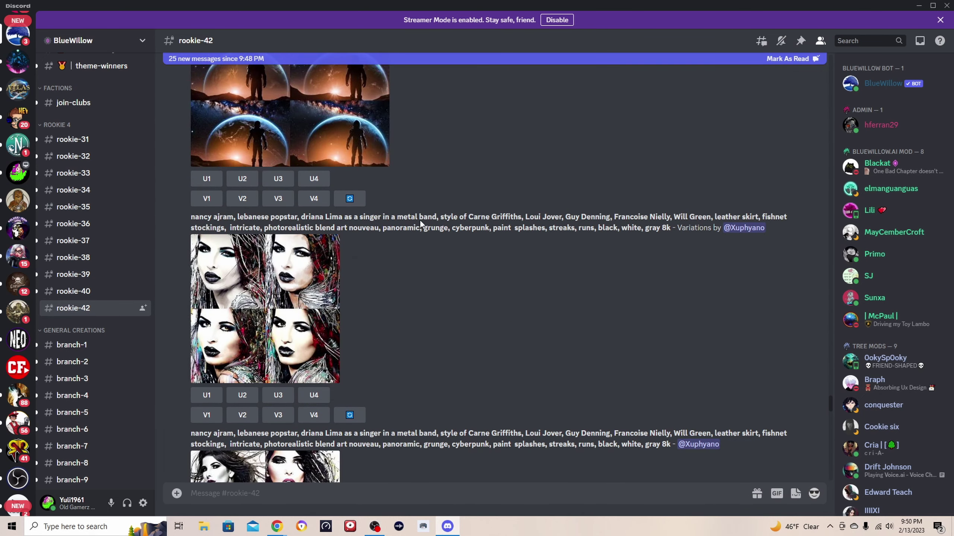
{"action": "scroll", "coordinate": [420, 229], "scroll_direction": "down", "scroll_amount": 15}
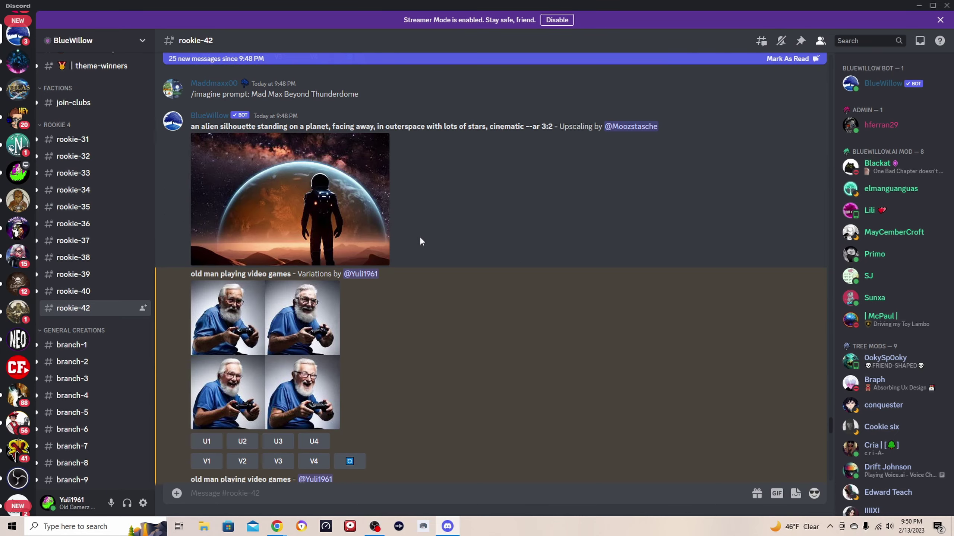
{"action": "left_click", "coordinate": [285, 244]}
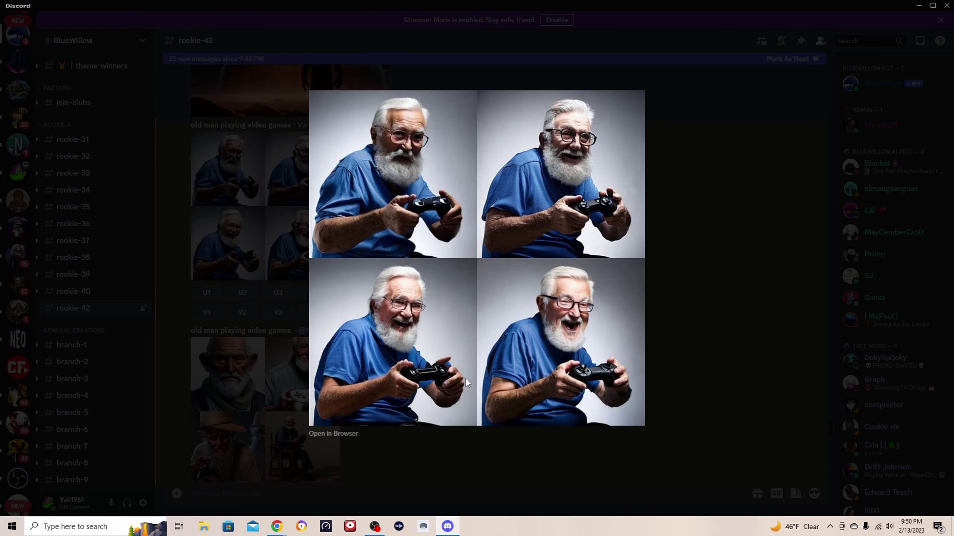
{"action": "left_click", "coordinate": [672, 316]}
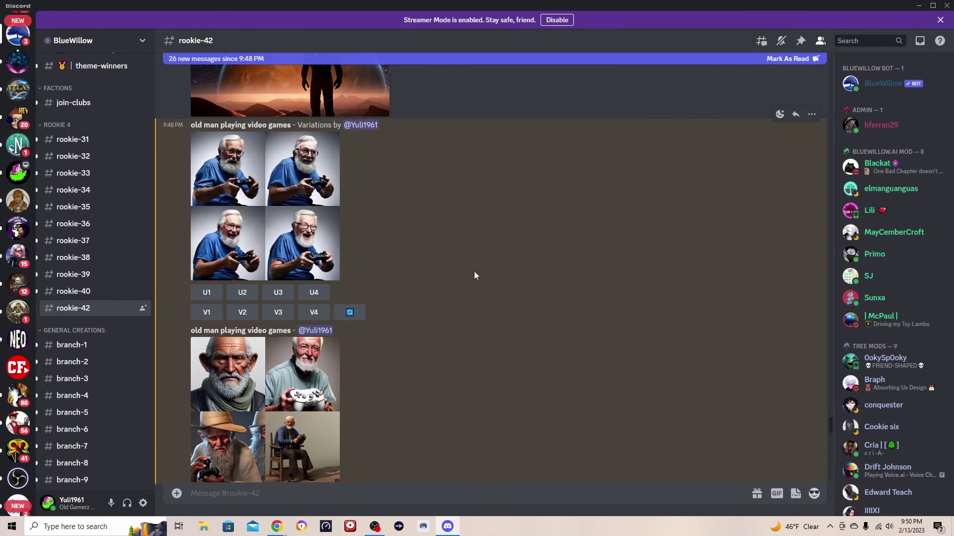
Step: Inspect the regenerated old man grid below the variations at larger size, and upscale its first image, the man in the green scarf
{"action": "left_click", "coordinate": [307, 410]}
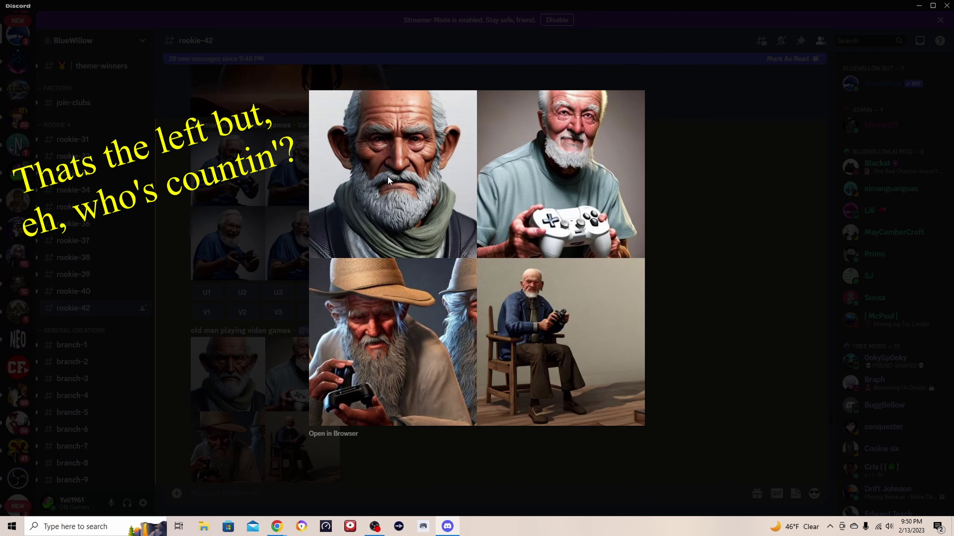
{"action": "left_click", "coordinate": [674, 220]}
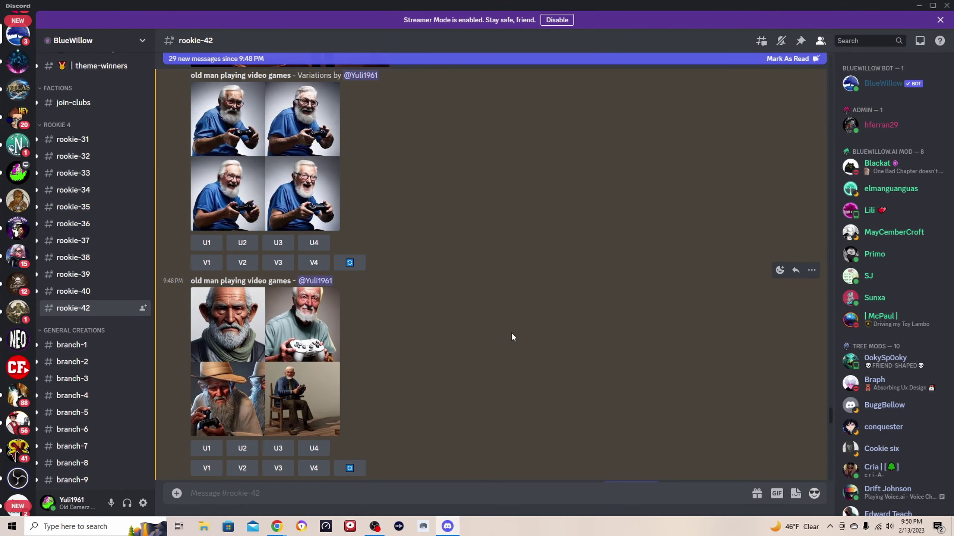
{"action": "left_click", "coordinate": [231, 325]}
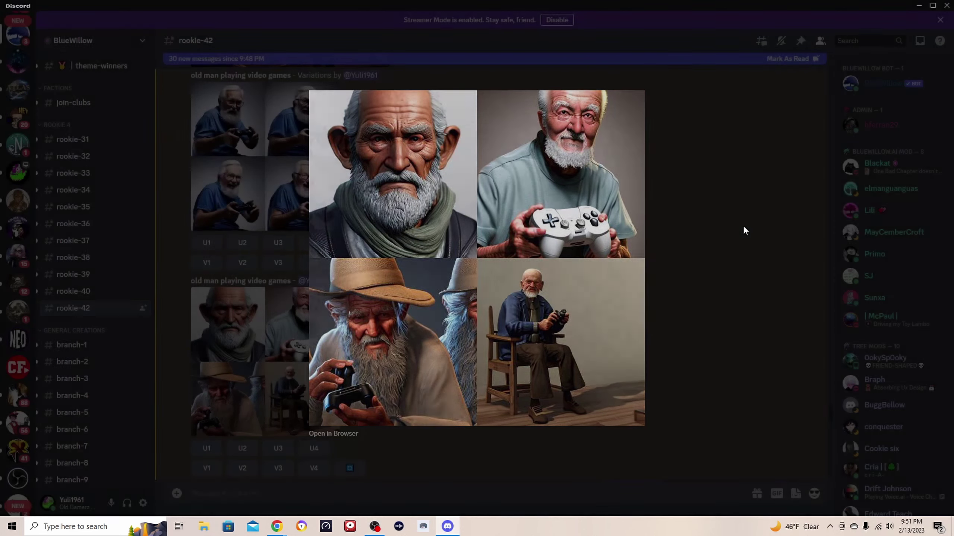
{"action": "left_click", "coordinate": [743, 225]}
{"action": "left_click", "coordinate": [206, 448]}
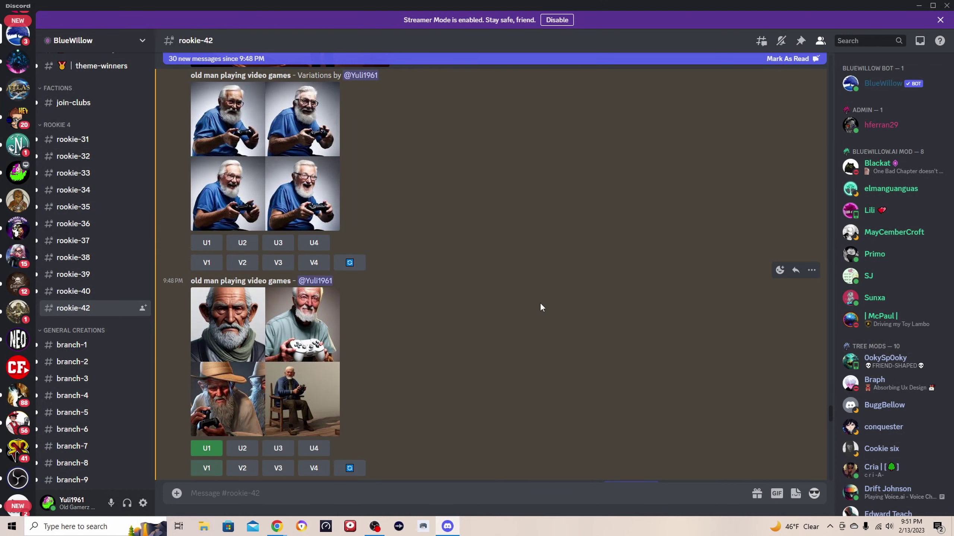
Step: Find the finished upscale of the old man in the green scarf and open it at larger size
{"action": "scroll", "coordinate": [540, 301], "scroll_direction": "down", "scroll_amount": 15}
{"action": "scroll", "coordinate": [524, 303], "scroll_direction": "up", "scroll_amount": 10}
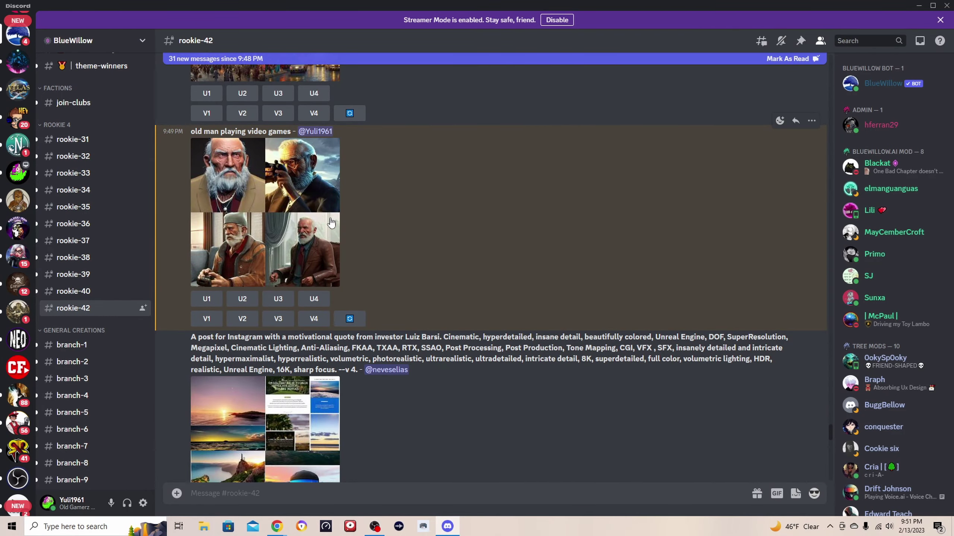
{"action": "scroll", "coordinate": [436, 217], "scroll_direction": "down", "scroll_amount": 6}
{"action": "scroll", "coordinate": [458, 236], "scroll_direction": "down", "scroll_amount": 10}
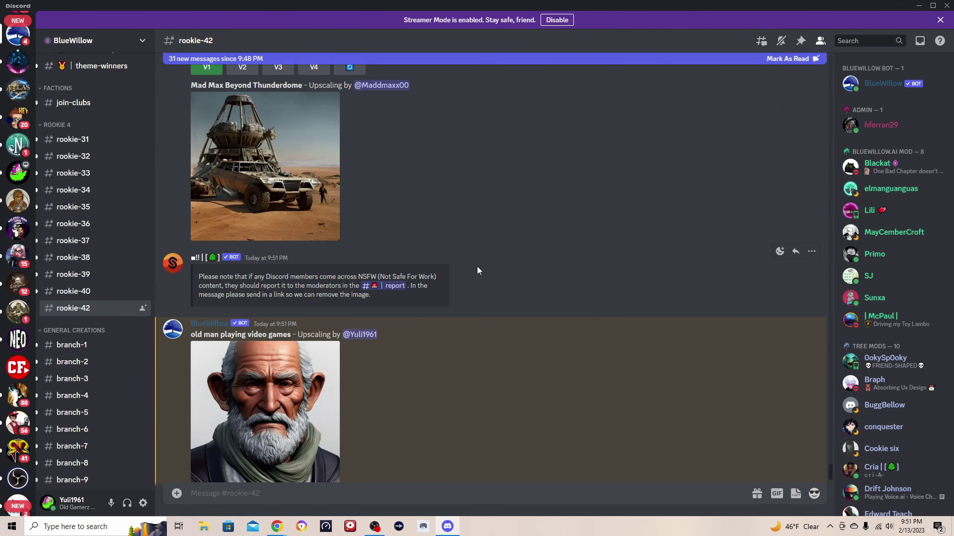
{"action": "scroll", "coordinate": [476, 263], "scroll_direction": "down", "scroll_amount": 8}
{"action": "scroll", "coordinate": [504, 261], "scroll_direction": "up", "scroll_amount": 1}
{"action": "scroll", "coordinate": [532, 255], "scroll_direction": "up", "scroll_amount": 1}
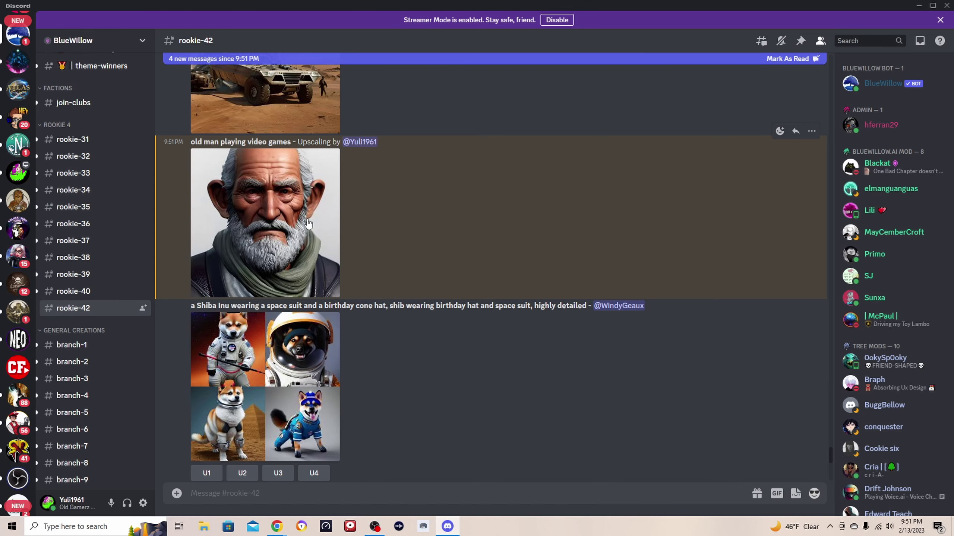
{"action": "left_click", "coordinate": [297, 241]}
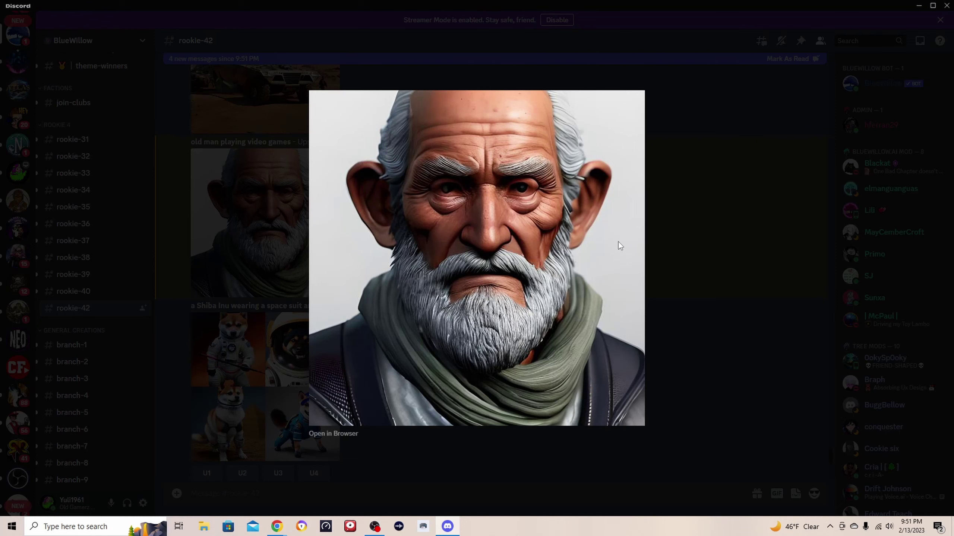
Step: Copy the link of the enlarged old man portrait
{"action": "right_click", "coordinate": [620, 246]}
{"action": "left_click", "coordinate": [626, 271]}
{"action": "left_click", "coordinate": [541, 321]}
{"action": "right_click", "coordinate": [510, 277]}
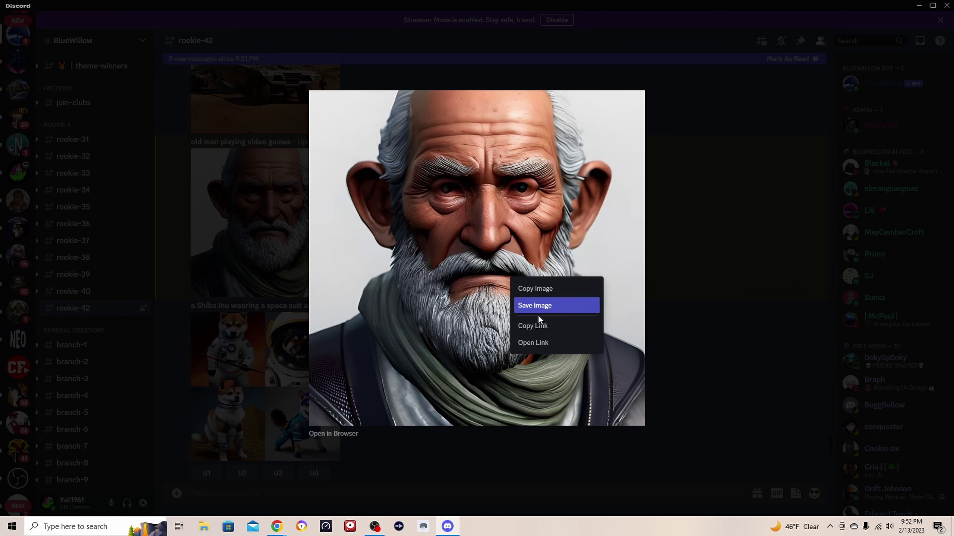
{"action": "left_click", "coordinate": [539, 326]}
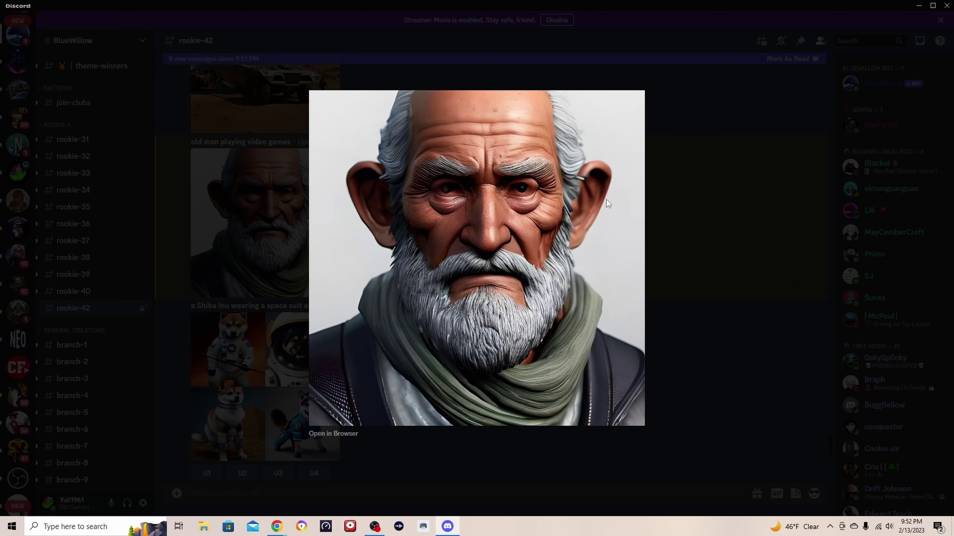
Step: Close the enlarged portrait, start an /imagine command in the rookie-42 channel and paste the copied image link as its prompt
{"action": "left_click", "coordinate": [434, 490]}
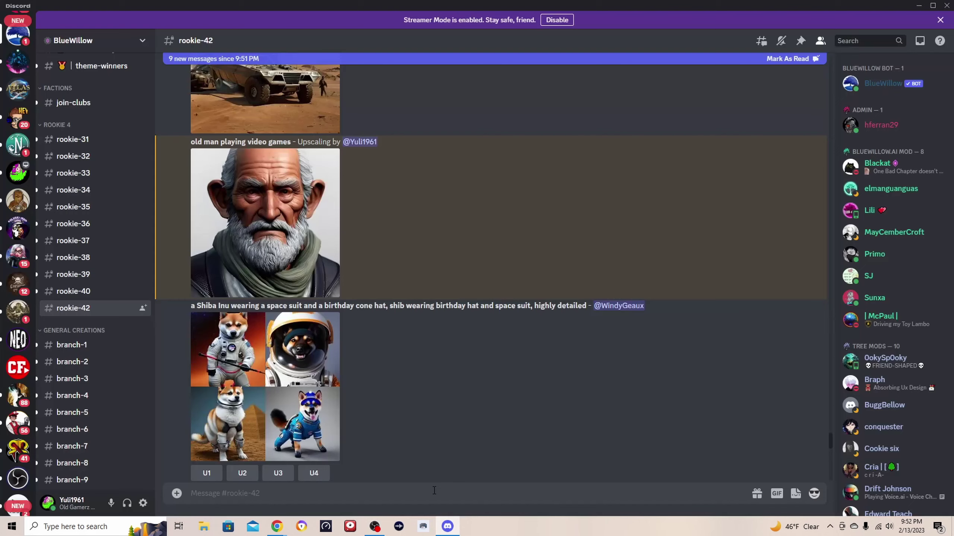
{"action": "type", "text": "/imgin"}
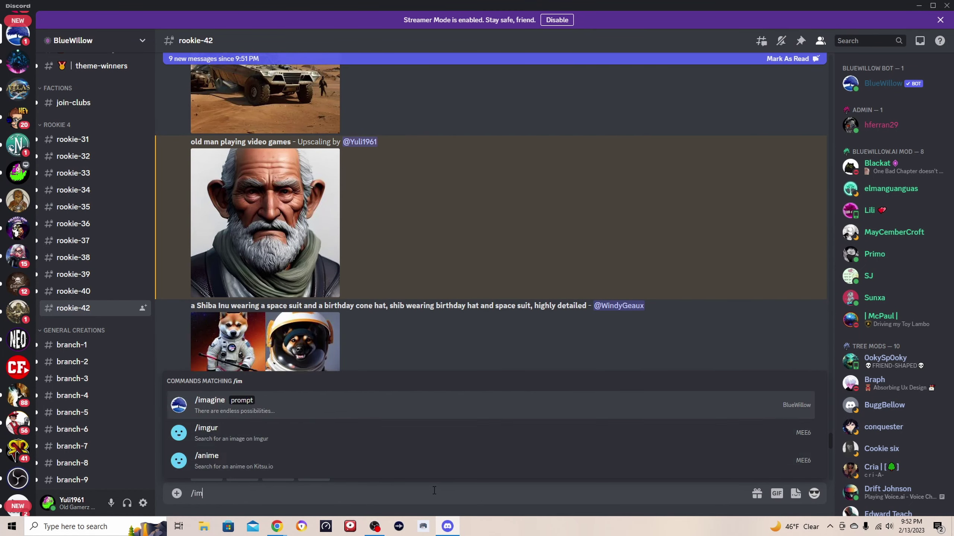
{"action": "key", "text": "BackSpace"}
{"action": "key", "text": "BackSpace"}
{"action": "key", "text": "BackSpace"}
{"action": "type", "text": "agine"}
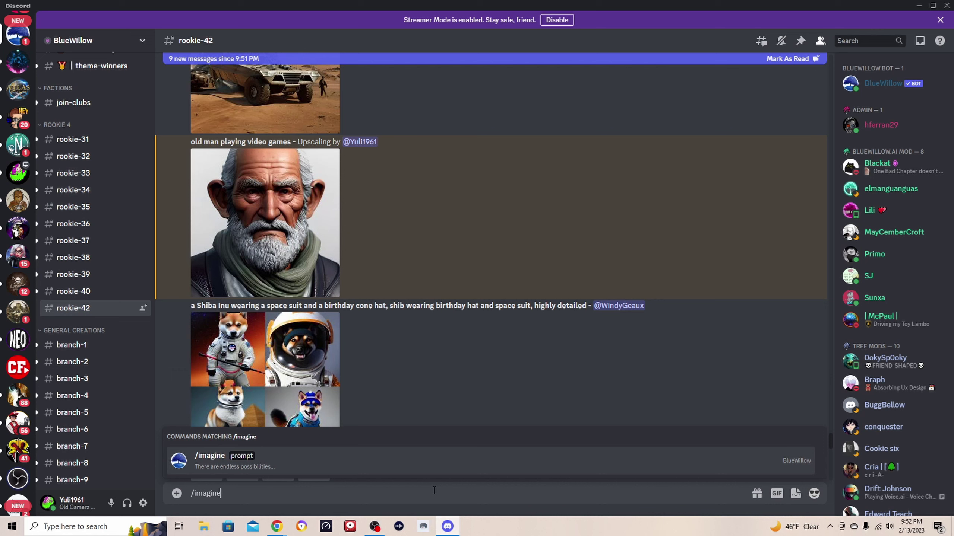
{"action": "key", "text": "Tab"}
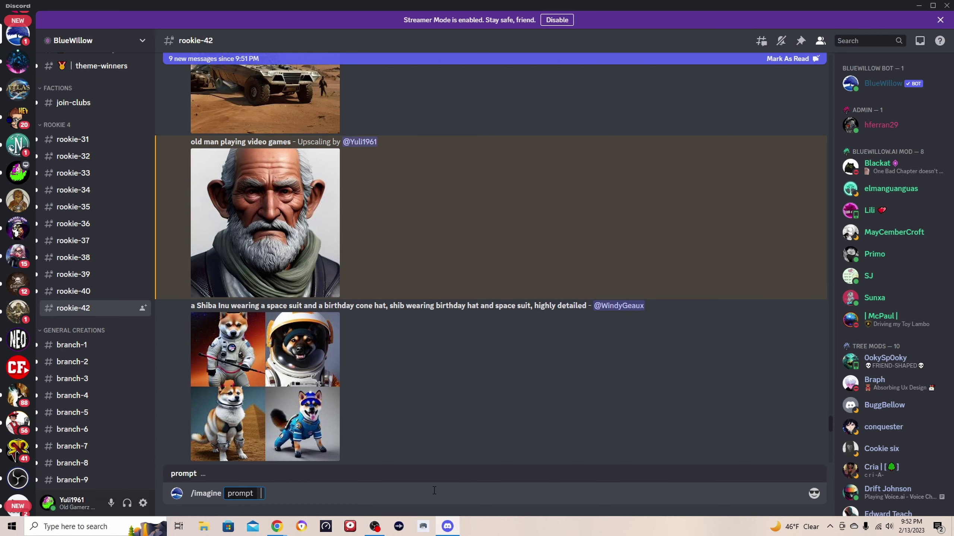
{"action": "key", "text": "ctrl+v"}
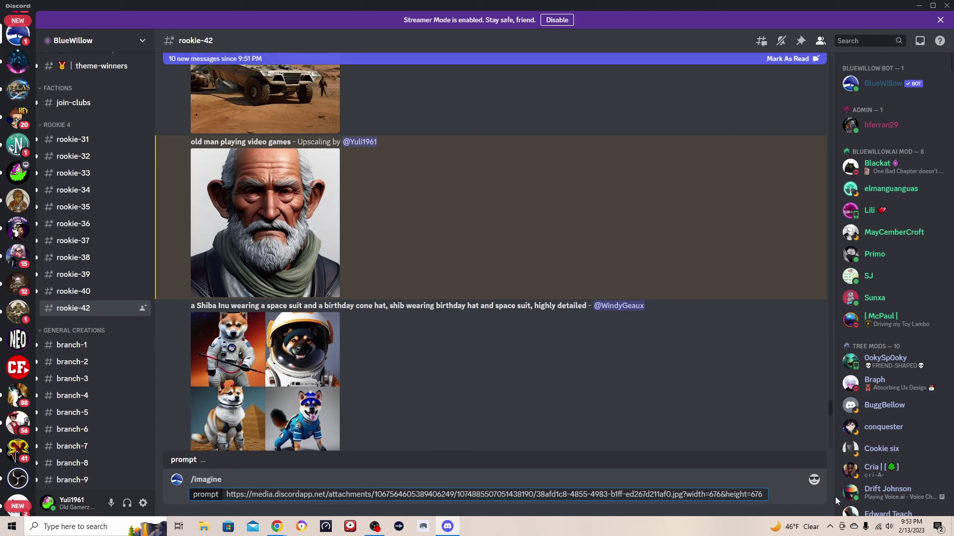
Step: Add "old man, cowboy, old west, mountain in the background, wide angle --ar 3:2" after the image link and submit the prompt
{"action": "type", "text": "old man"}
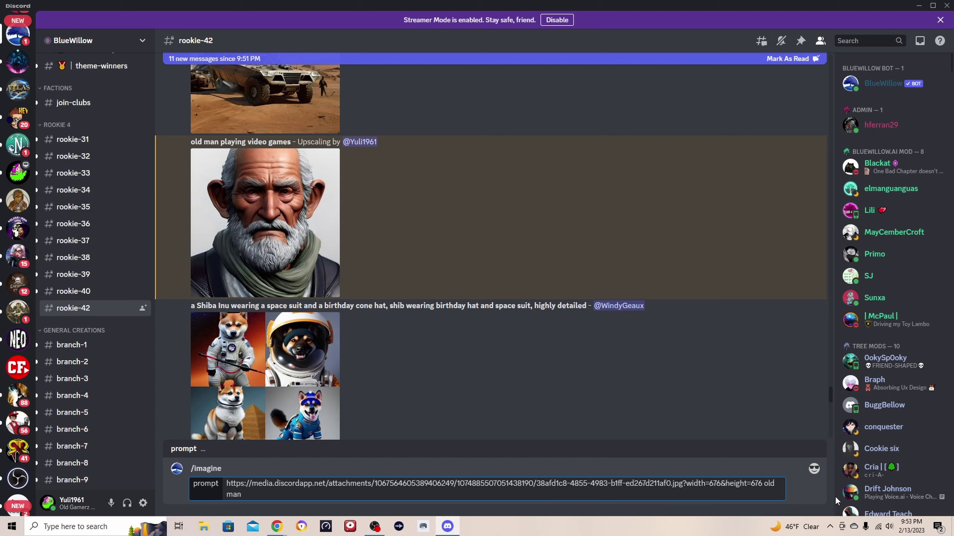
{"action": "type", "text": ", co"}
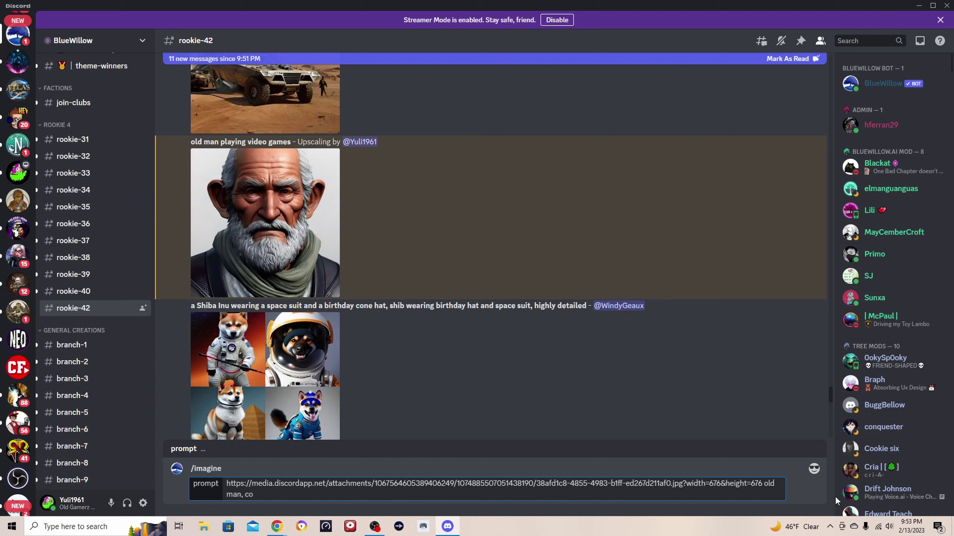
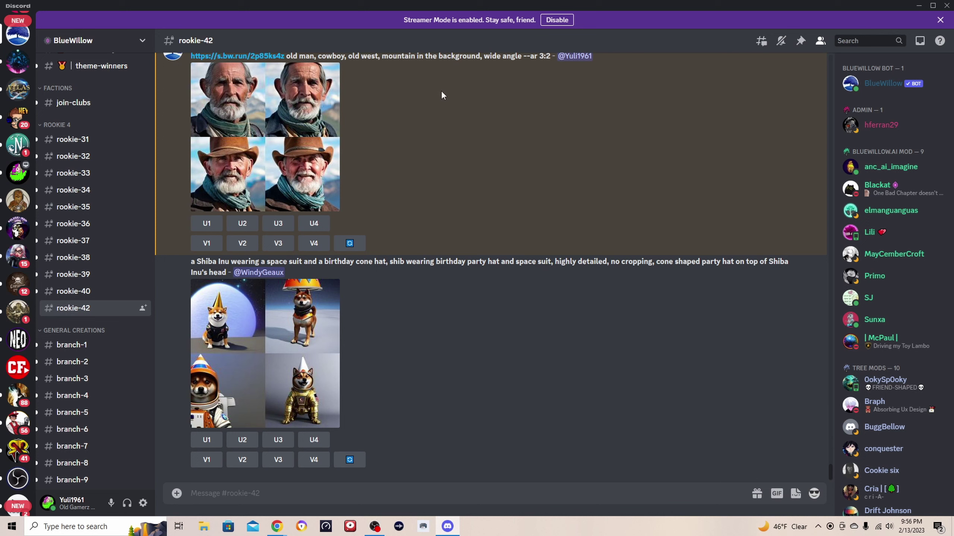
Step: Find the finished old man cowboy grid and copy its full prompt text, from the link through "--ar 3:2"
{"action": "scroll", "coordinate": [528, 123], "scroll_direction": "up", "scroll_amount": 4}
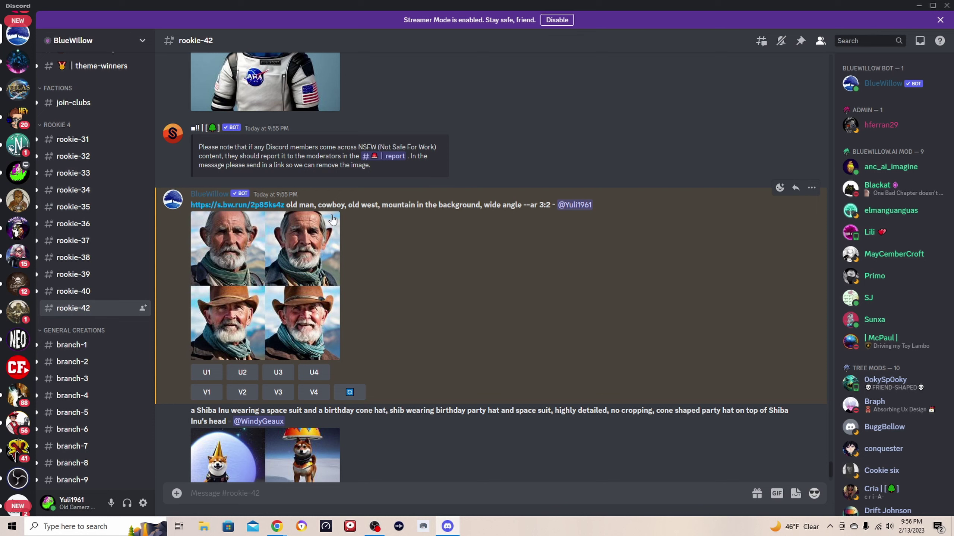
{"action": "scroll", "coordinate": [561, 210], "scroll_direction": "down", "scroll_amount": 2}
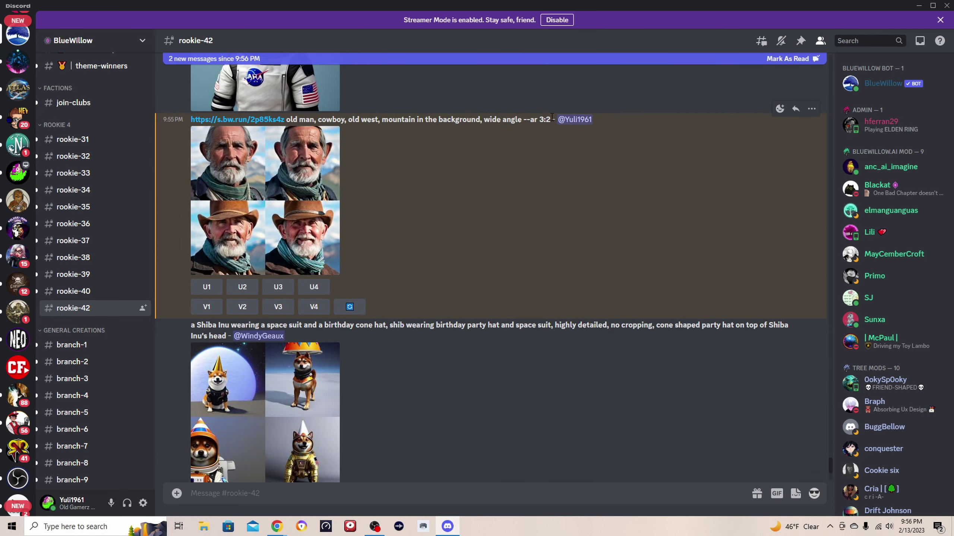
{"action": "left_click_drag", "start_coordinate": [551, 118], "coordinate": [192, 117]}
{"action": "key", "text": "ctrl+c"}
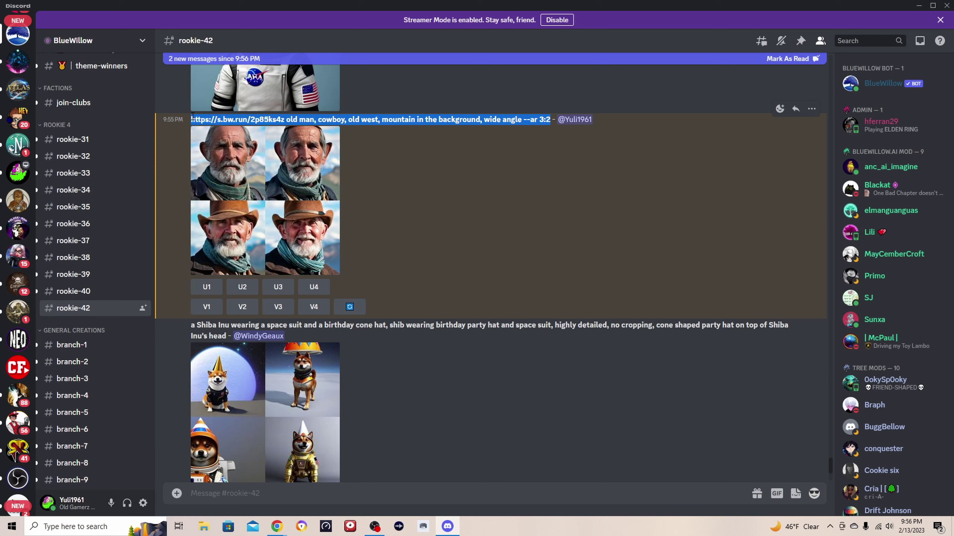
{"action": "right_click", "coordinate": [203, 121]}
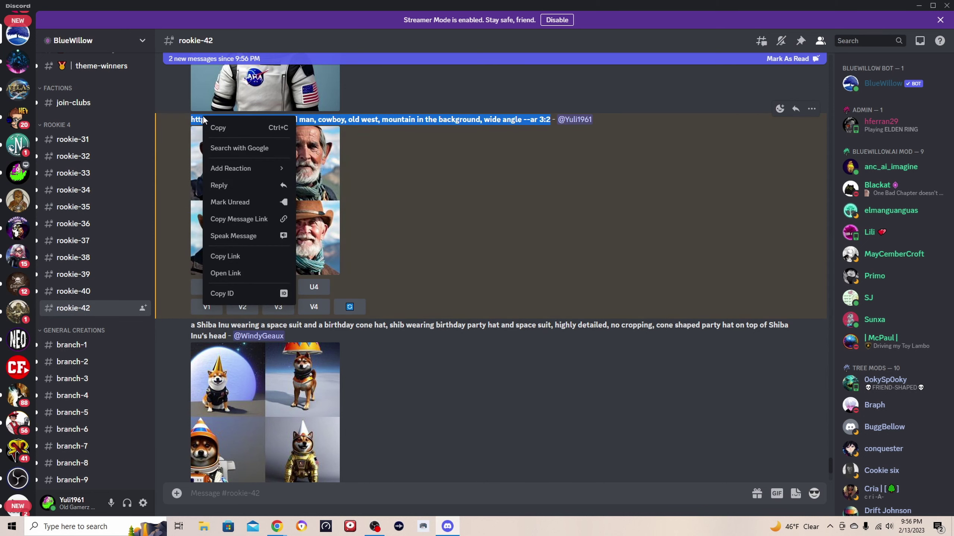
{"action": "left_click", "coordinate": [216, 126]}
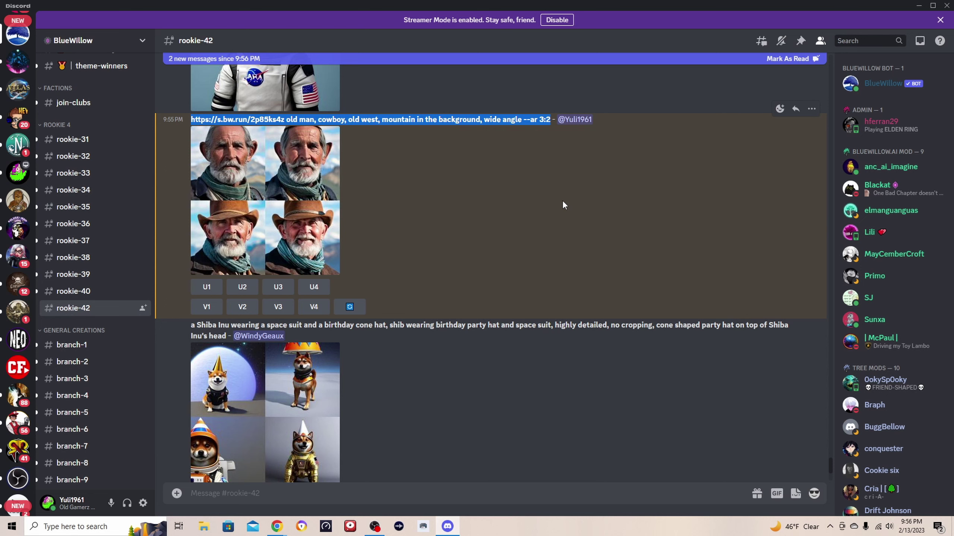
Step: Start a new /imagine command in the rookie-42 channel and paste the copied cowboy prompt into it
{"action": "scroll", "coordinate": [563, 225], "scroll_direction": "down", "scroll_amount": 8}
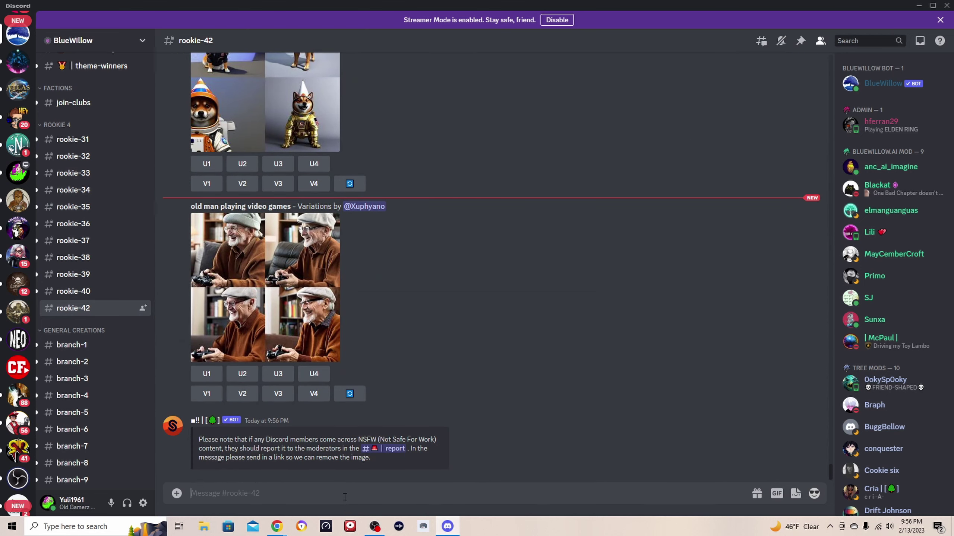
{"action": "type", "text": "/imagine"}
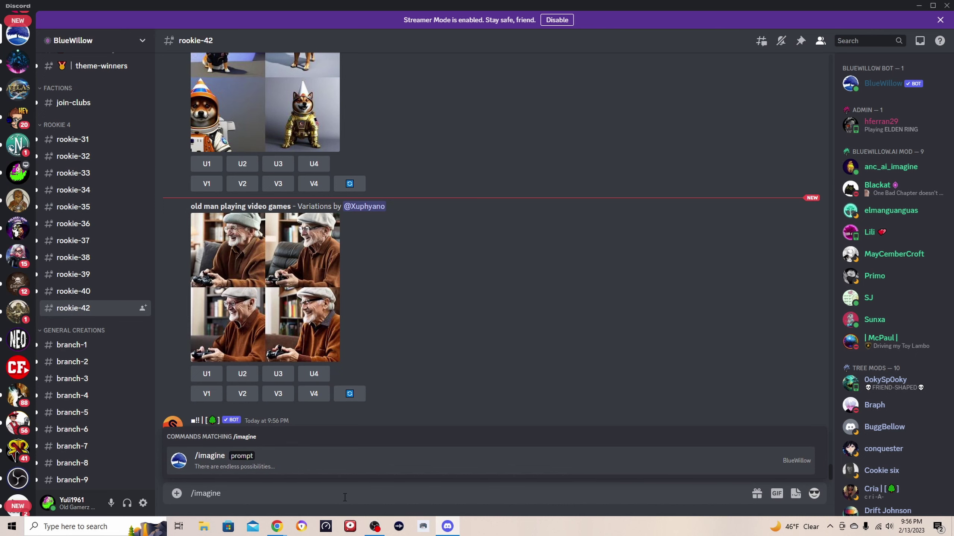
{"action": "key", "text": "Tab"}
{"action": "key", "text": "ctrl+v"}
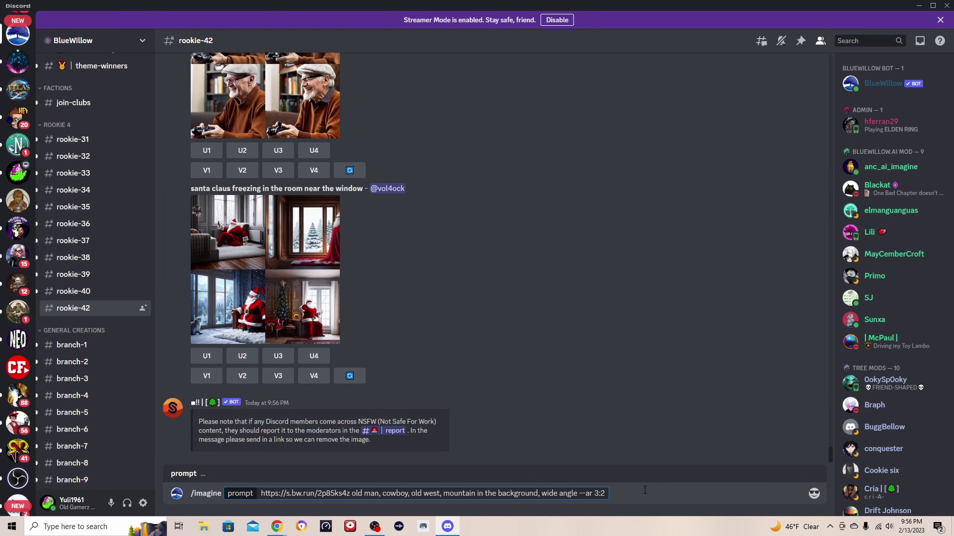
Step: Insert "comic-book, disney pixar style," before "wide angle" in the pasted prompt and submit it
{"action": "type", "text": "com"}
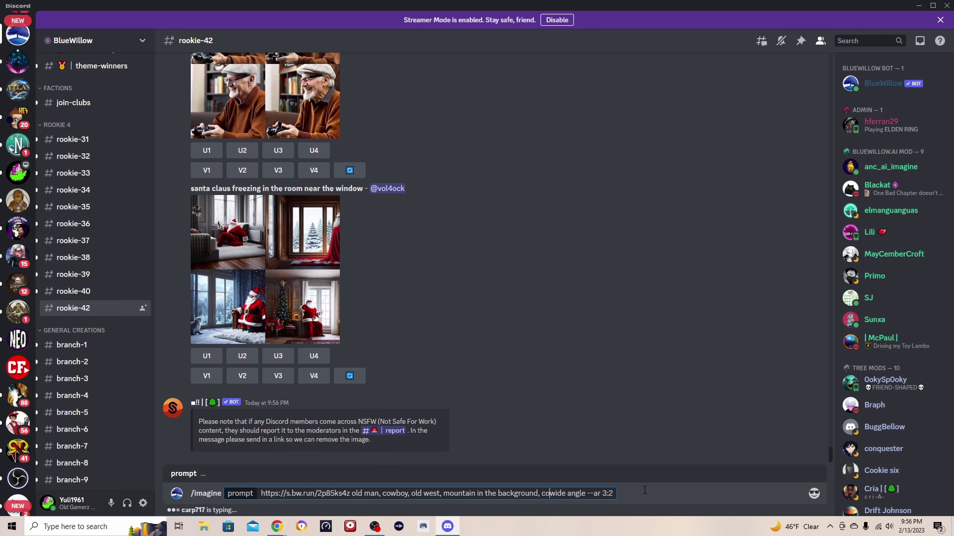
{"action": "type", "text": "ic"}
{"action": "type", "text": "-boo"}
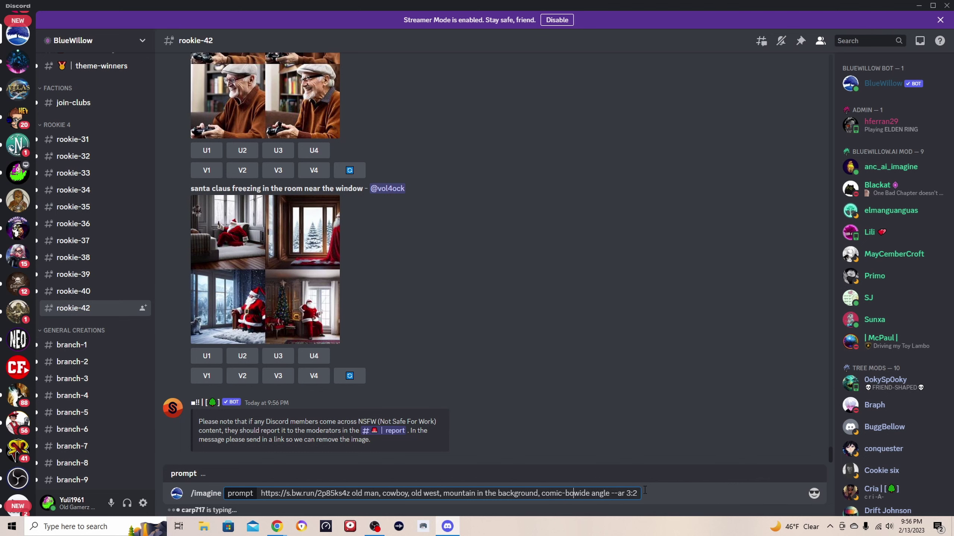
{"action": "type", "text": "k, "}
{"action": "type", "text": "disney"}
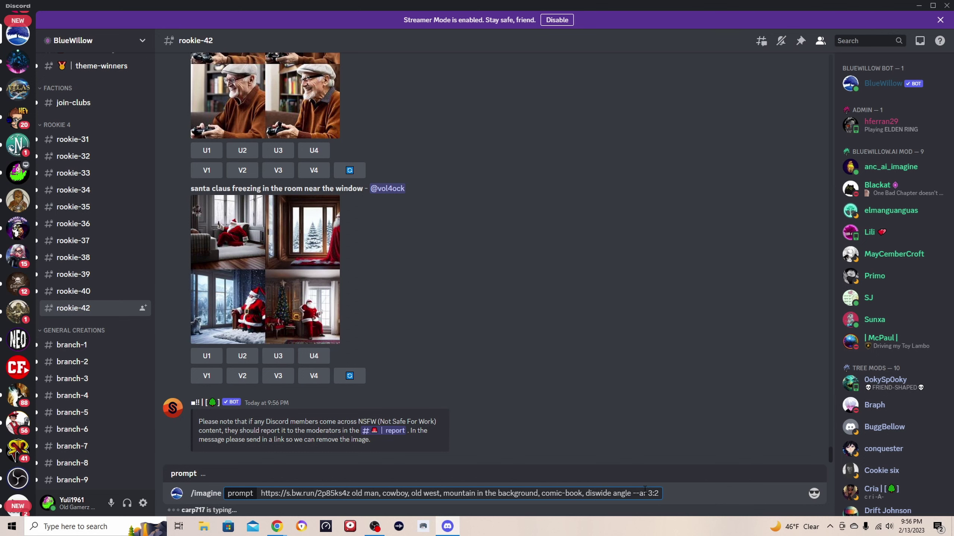
{"action": "type", "text": " pixa"}
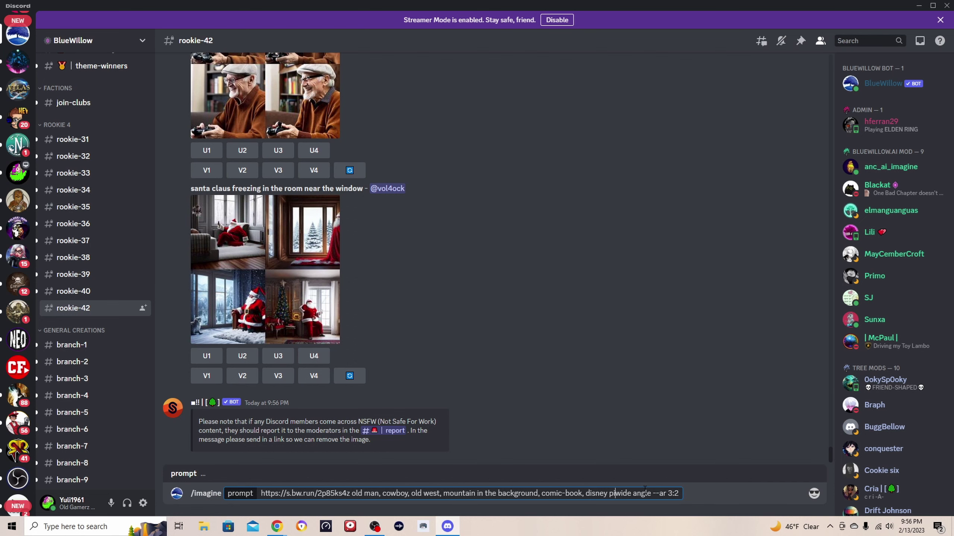
{"action": "type", "text": "r style"}
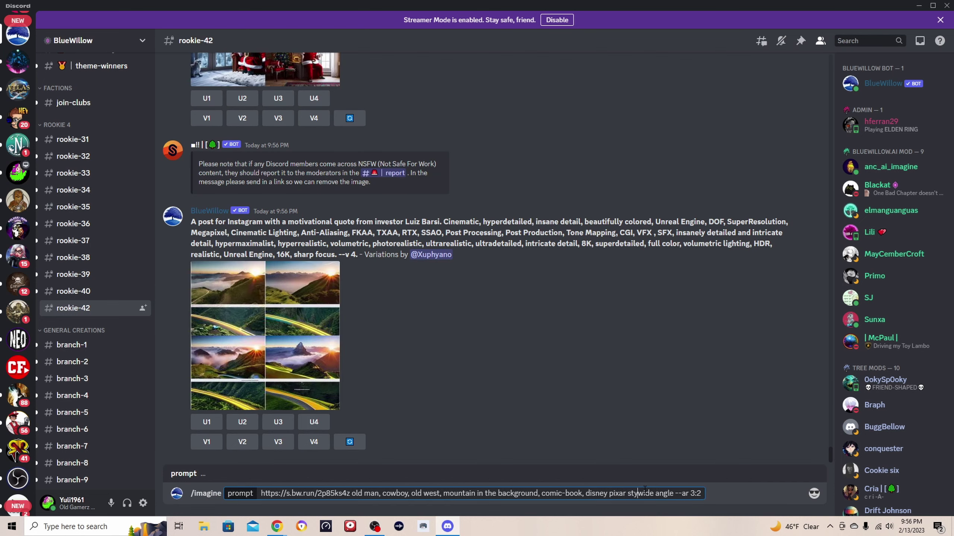
{"action": "type", "text": ","}
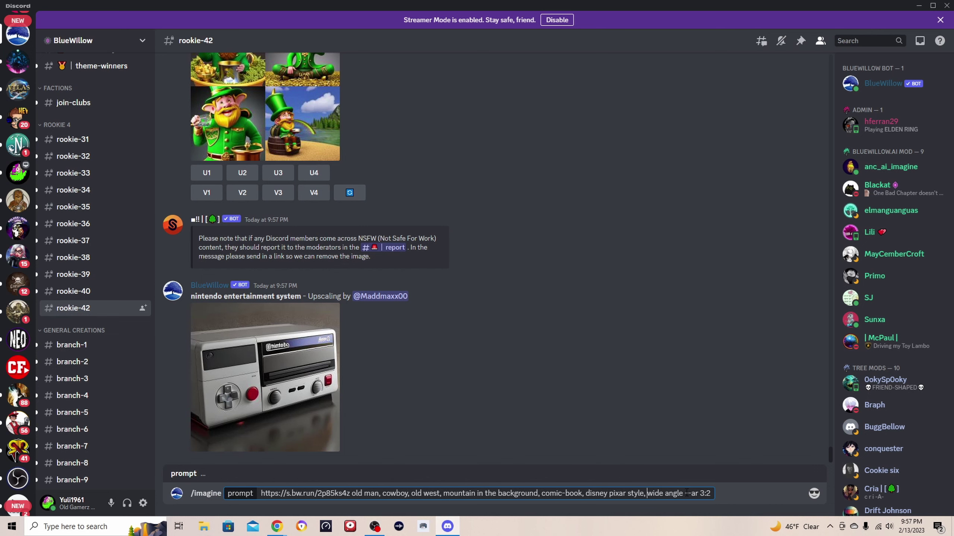
{"action": "left_click", "coordinate": [647, 493]}
{"action": "key", "text": "Return"}
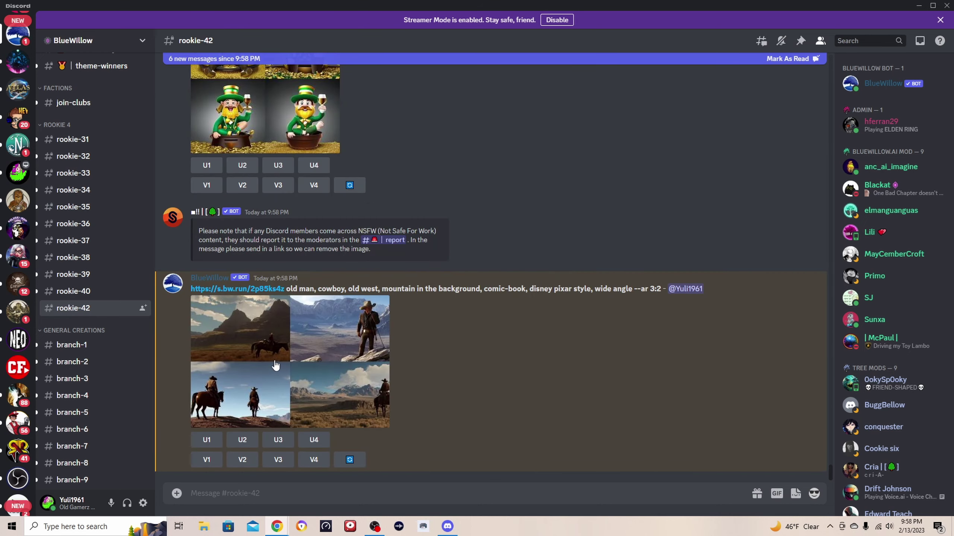
Step: Inspect the comic-book cowboy grid at larger size, close it and regenerate the grid with the same prompt
{"action": "left_click", "coordinate": [275, 365]}
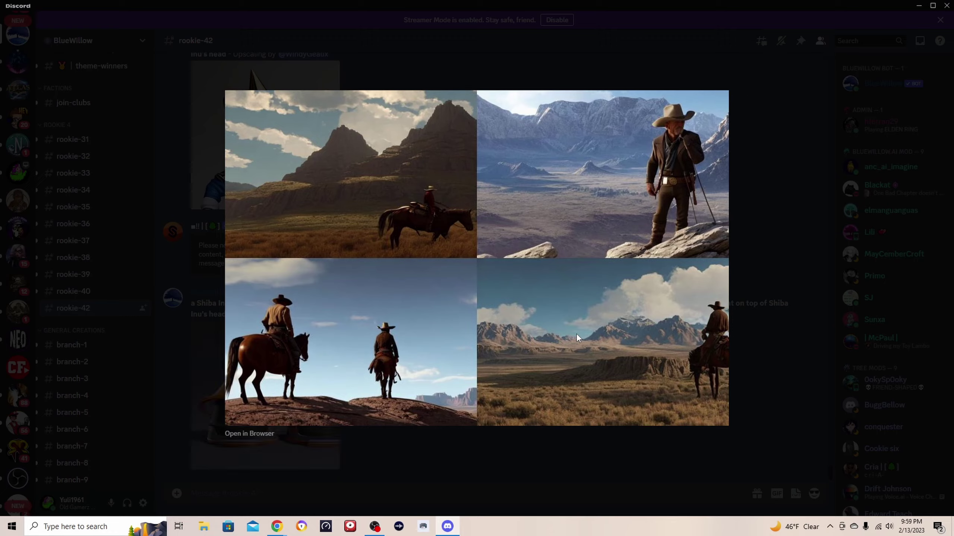
{"action": "left_click", "coordinate": [754, 241]}
{"action": "scroll", "coordinate": [630, 258], "scroll_direction": "up", "scroll_amount": 10}
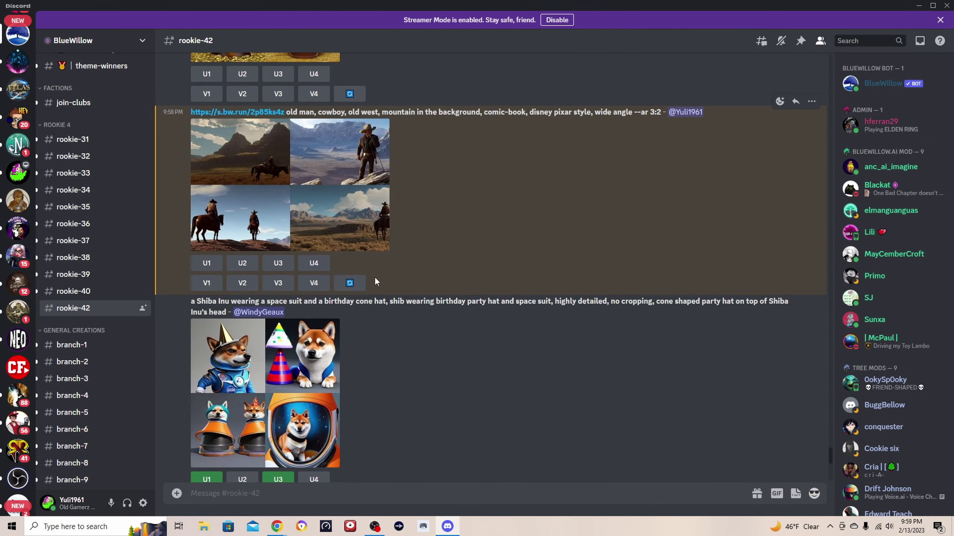
{"action": "left_click", "coordinate": [349, 285]}
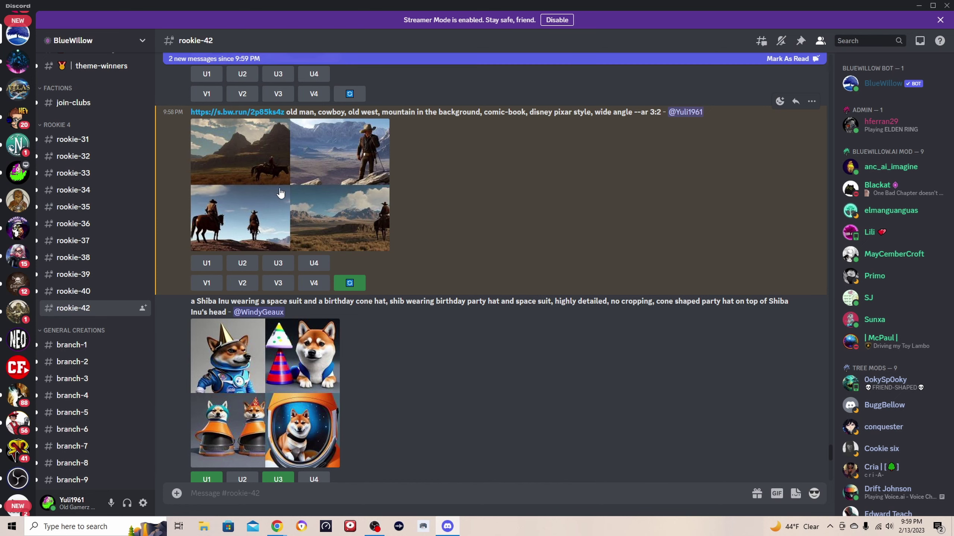
Step: Reopen the first comic-book cowboy grid at larger size, close it and upscale its first image, the lone rider below the mountains
{"action": "left_click", "coordinate": [289, 160]}
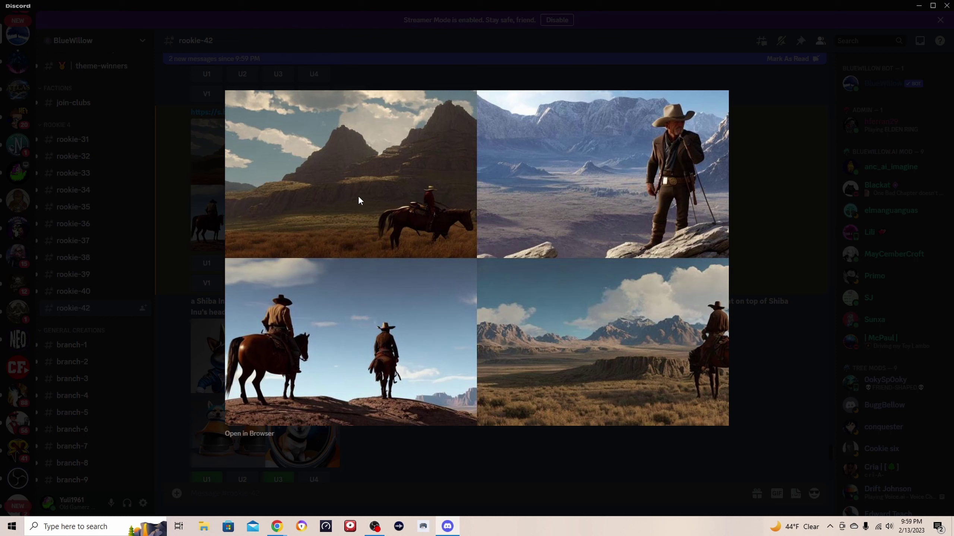
{"action": "left_click", "coordinate": [745, 196]}
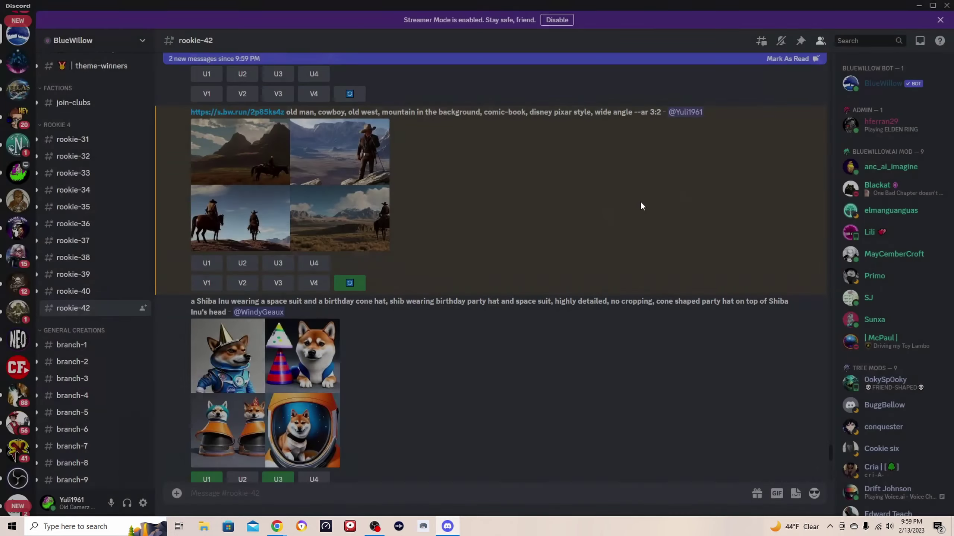
{"action": "scroll", "coordinate": [354, 421], "scroll_direction": "down", "scroll_amount": 5}
{"action": "scroll", "coordinate": [359, 415], "scroll_direction": "up", "scroll_amount": 5}
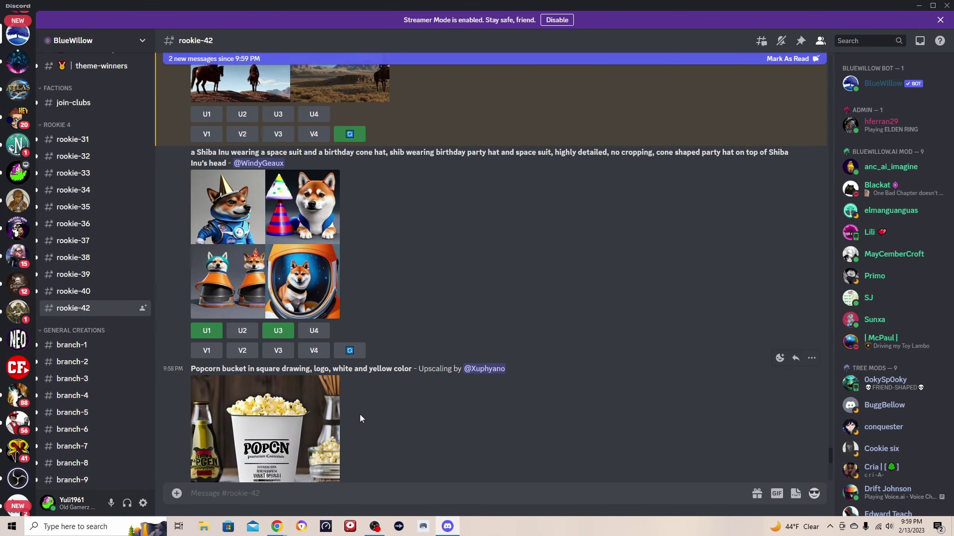
{"action": "left_click", "coordinate": [206, 263]}
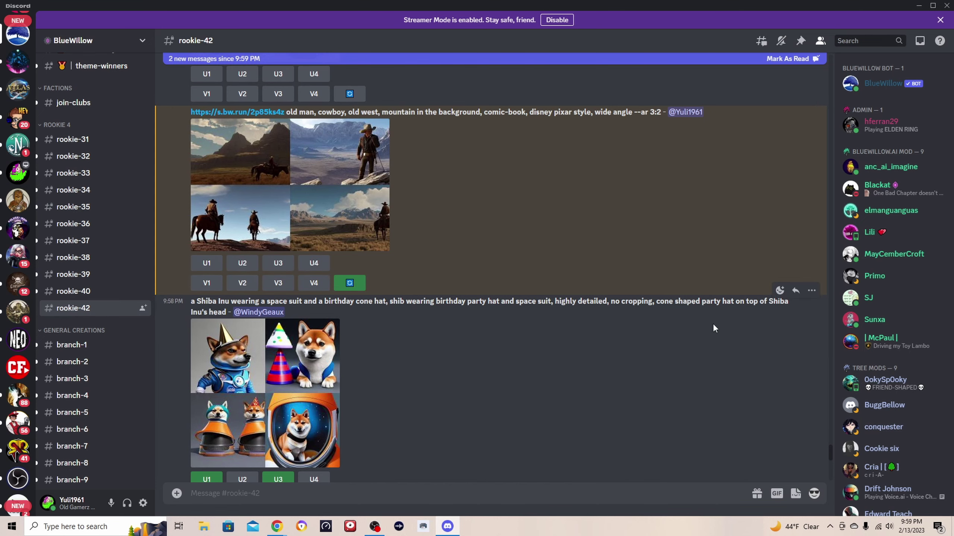
Step: Inspect the finished upscale of the lone rider and the regenerated cowboy grid, each at larger size
{"action": "scroll", "coordinate": [713, 324], "scroll_direction": "down", "scroll_amount": 5}
{"action": "scroll", "coordinate": [627, 374], "scroll_direction": "down", "scroll_amount": 10}
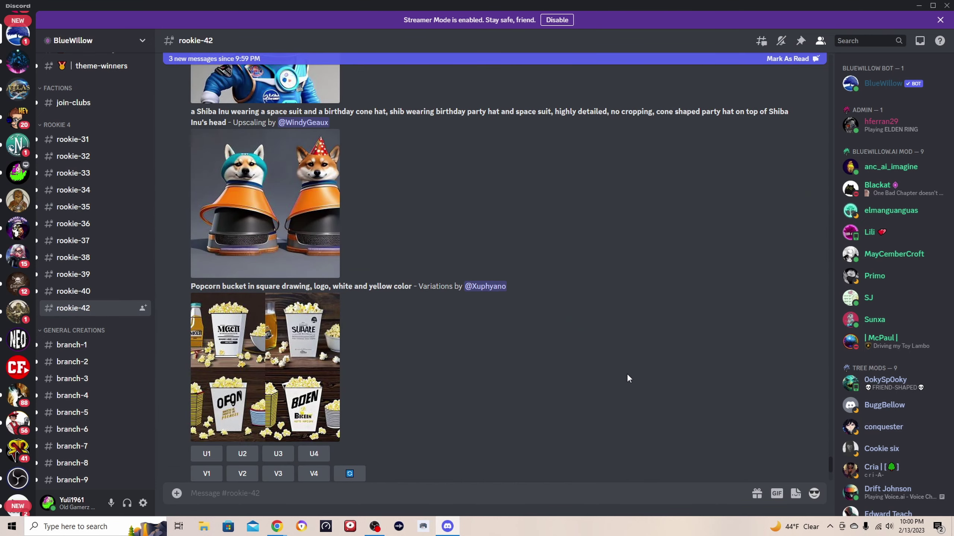
{"action": "left_click", "coordinate": [320, 336]}
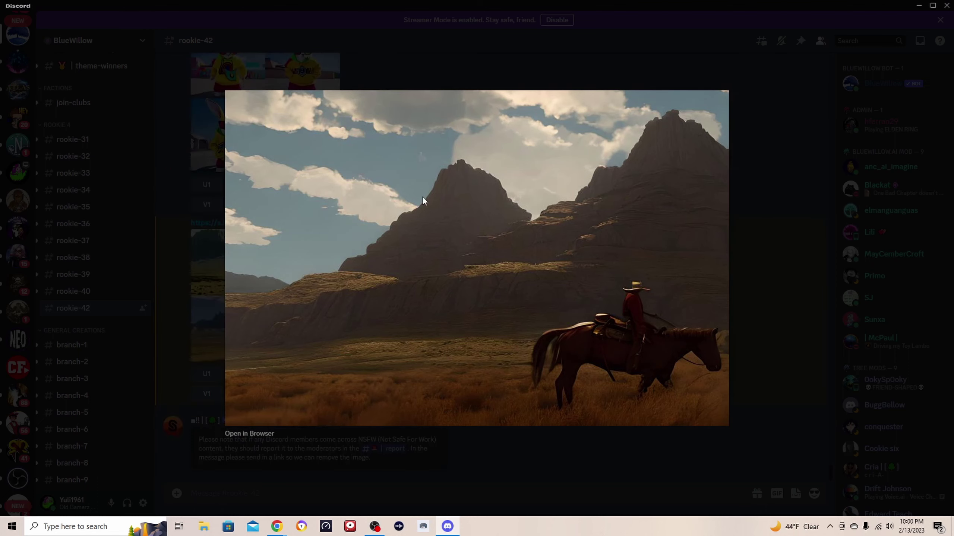
{"action": "left_click", "coordinate": [740, 254]}
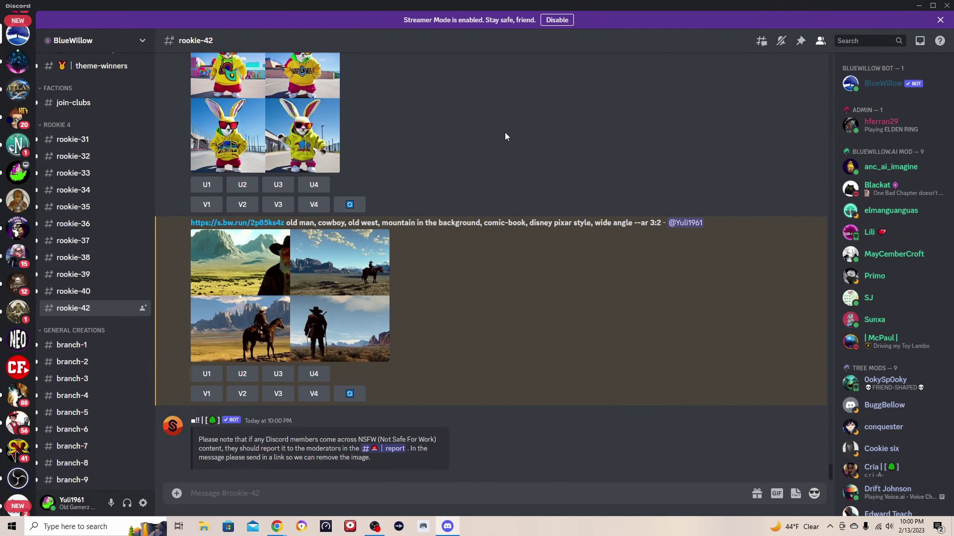
{"action": "left_click", "coordinate": [314, 290]}
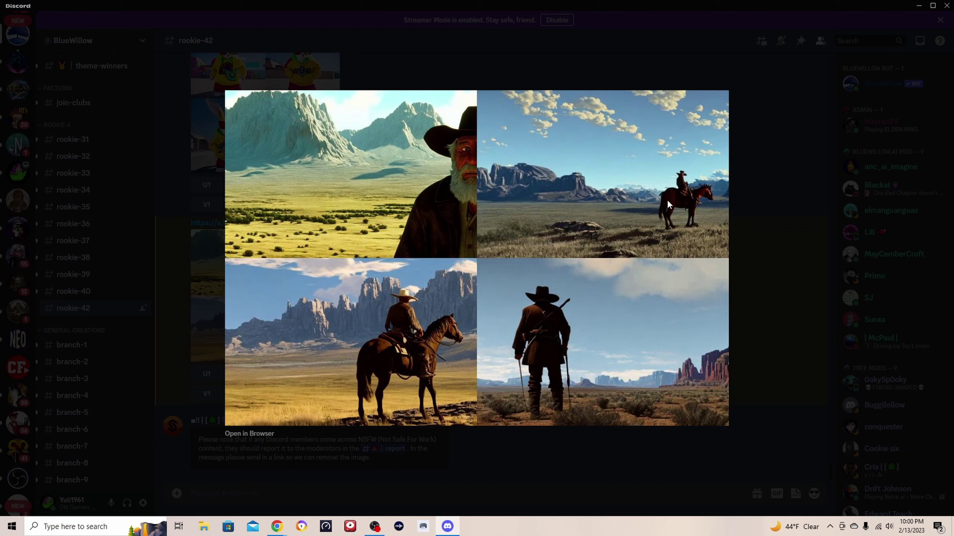
{"action": "left_click", "coordinate": [781, 228]}
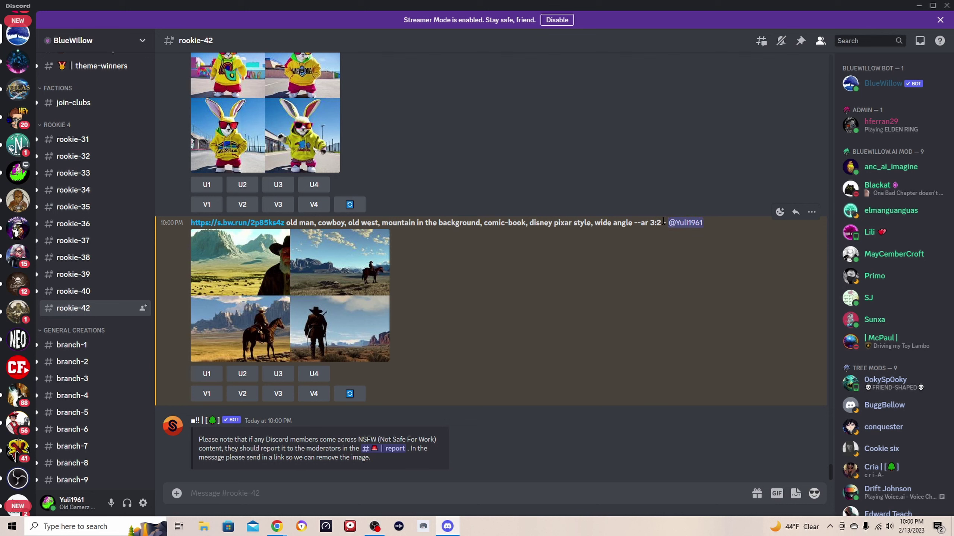
Step: Copy the full prompt text of the regenerated comic-book cowboy grid, including the link and "--ar 3:2"
{"action": "left_click_drag", "start_coordinate": [663, 221], "coordinate": [191, 221]}
{"action": "right_click", "coordinate": [195, 222]}
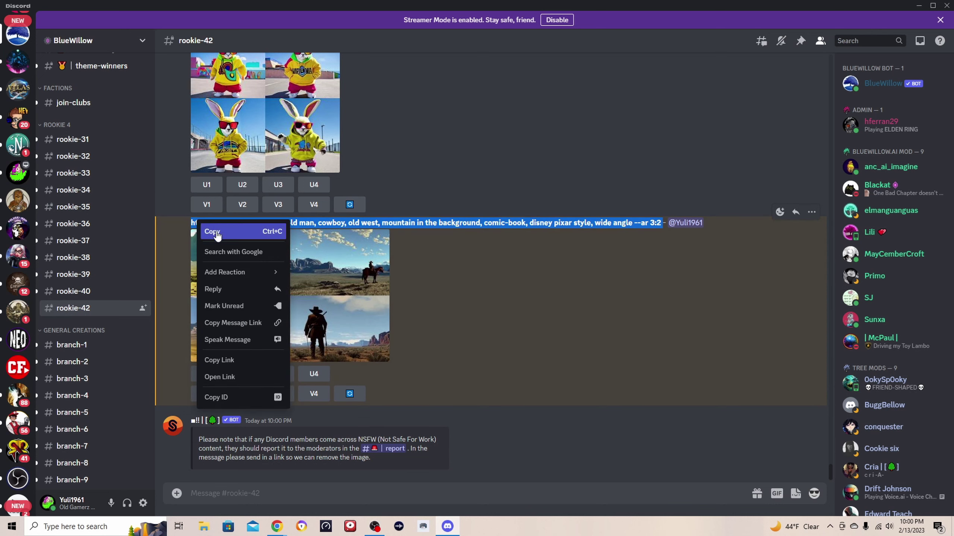
{"action": "left_click", "coordinate": [213, 231]}
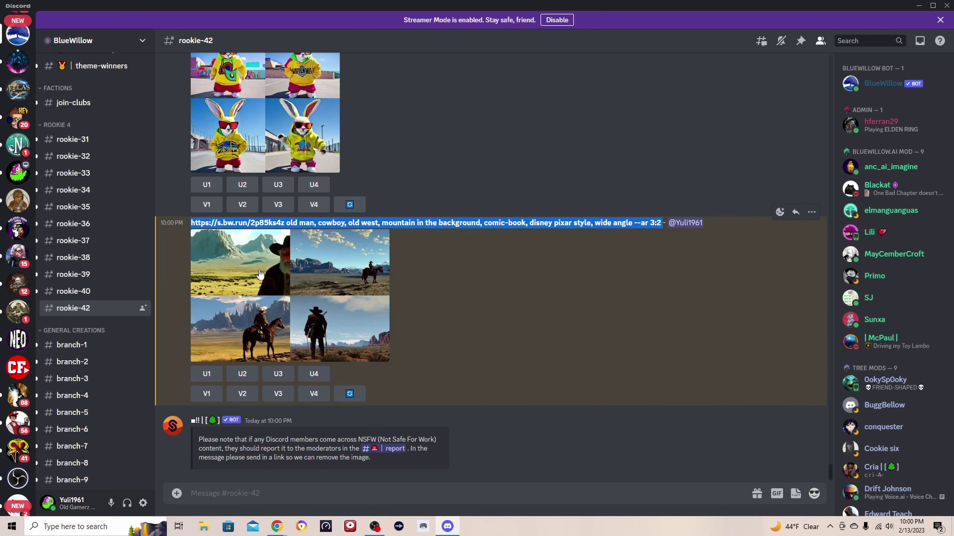
Step: Start a new /imagine command in the channel with the copied comic-book cowboy prompt as its text
{"action": "left_click", "coordinate": [377, 487]}
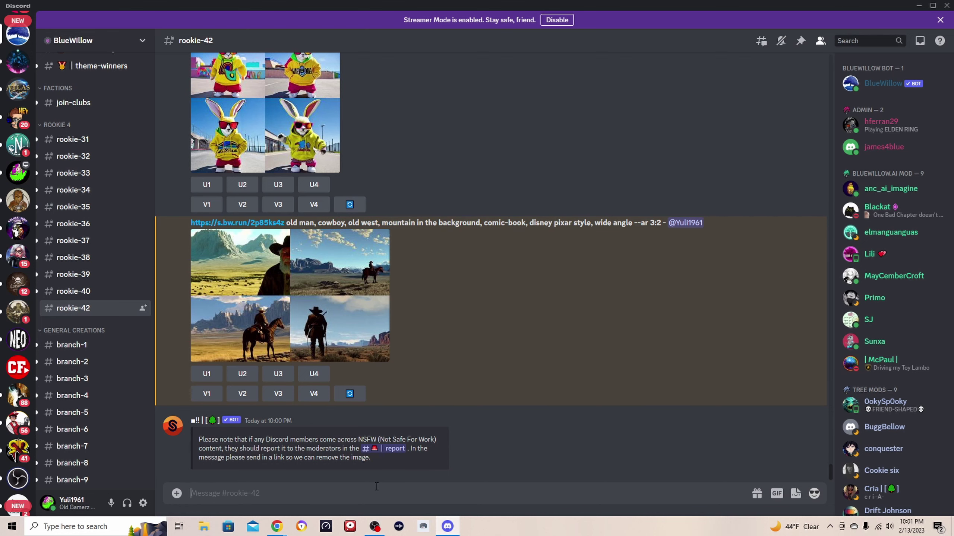
{"action": "type", "text": "/imag"}
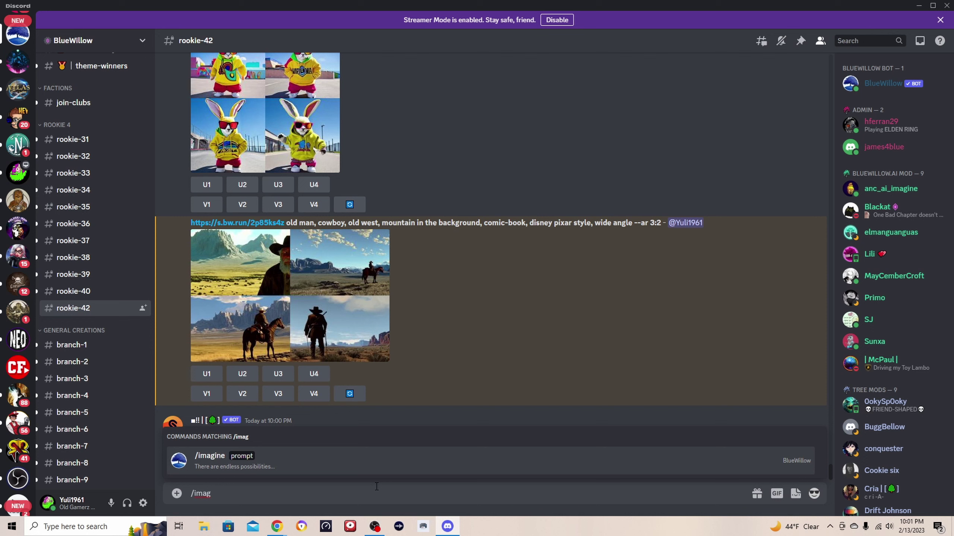
{"action": "type", "text": "ine"}
{"action": "key", "text": "Tab"}
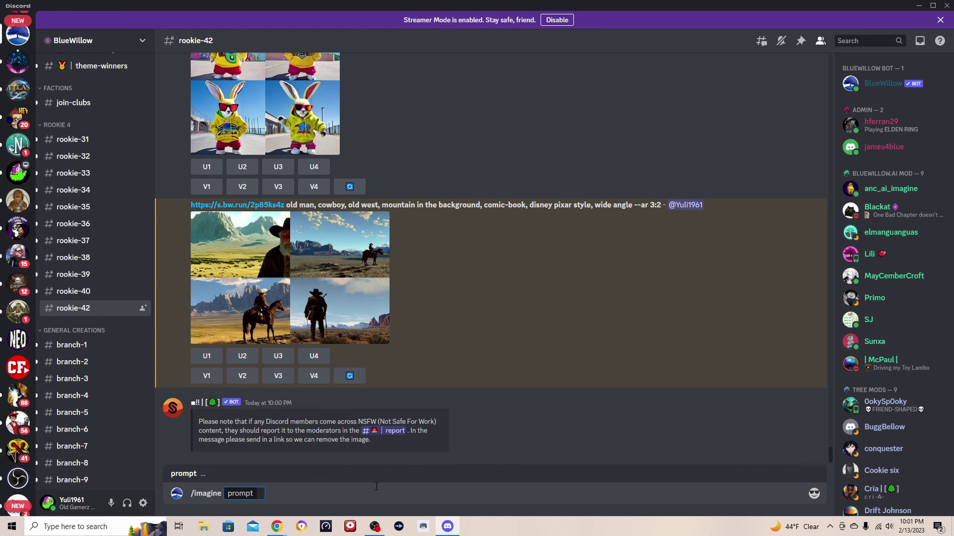
{"action": "key", "text": "ctrl+v"}
Step: Remove "mountain in the background," and "wide angle" from the unsent cowboy prompt
{"action": "left_click_drag", "start_coordinate": [442, 493], "coordinate": [525, 491]}
{"action": "left_click_drag", "start_coordinate": [540, 490], "coordinate": [543, 490]}
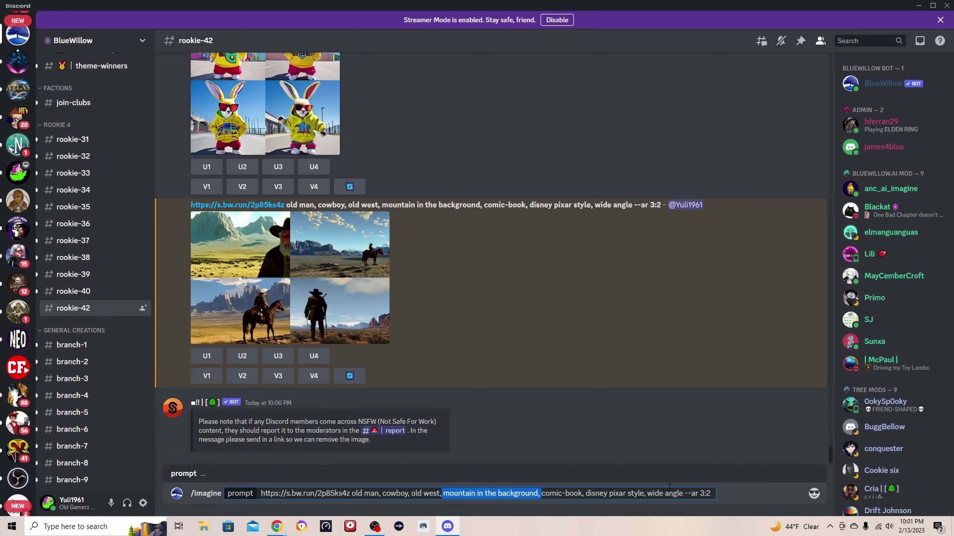
{"action": "key", "text": "BackSpace"}
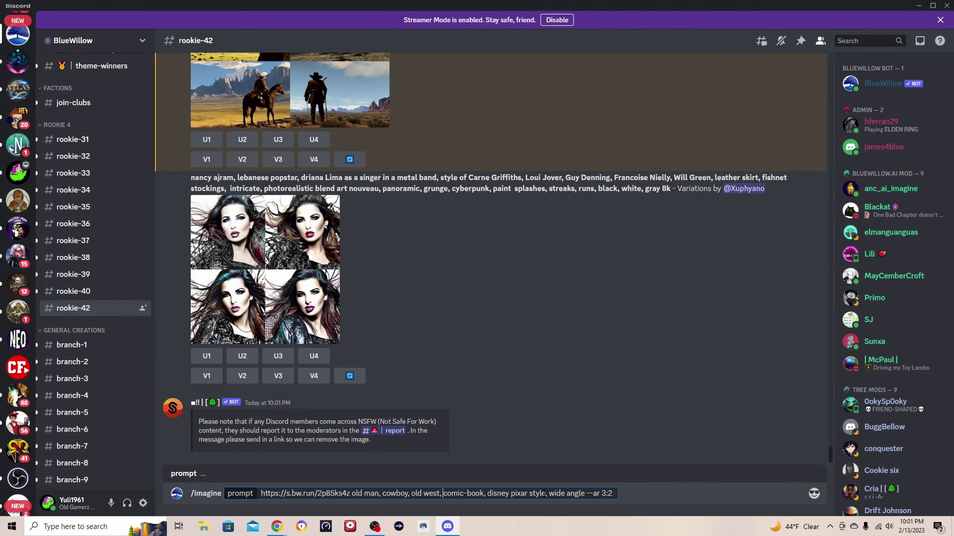
{"action": "left_click_drag", "start_coordinate": [548, 494], "coordinate": [586, 494]}
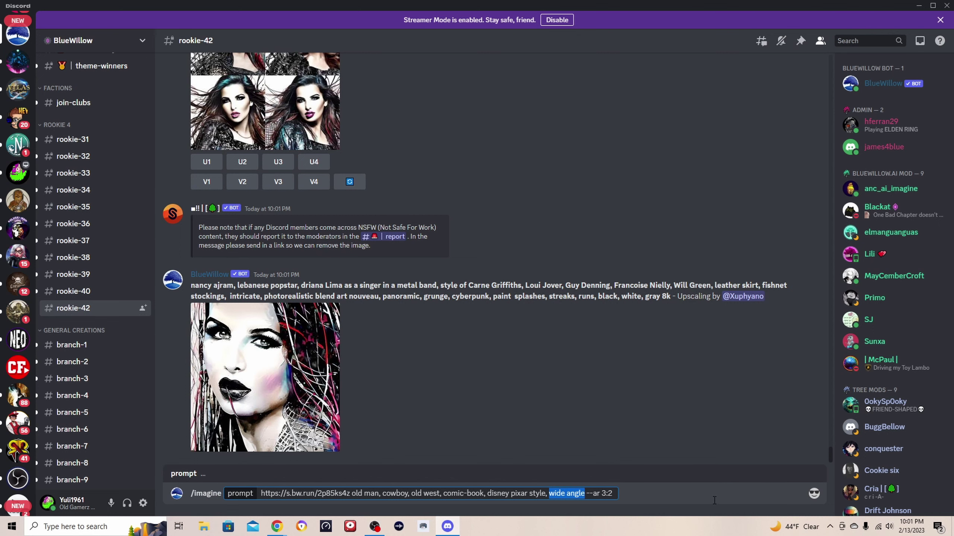
{"action": "key", "text": "BackSpace"}
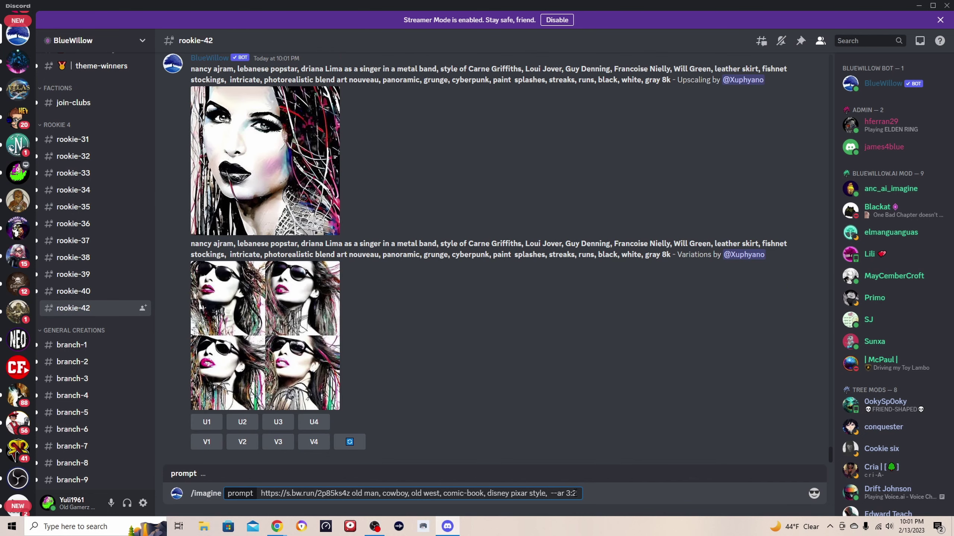
Step: Add "--no horses" after "--ar 3:2" at the end of the prompt and submit it
{"action": "left_click_drag", "start_coordinate": [576, 495], "coordinate": [662, 507]}
{"action": "left_click", "coordinate": [612, 495]}
{"action": "type", "text": "--no horses"}
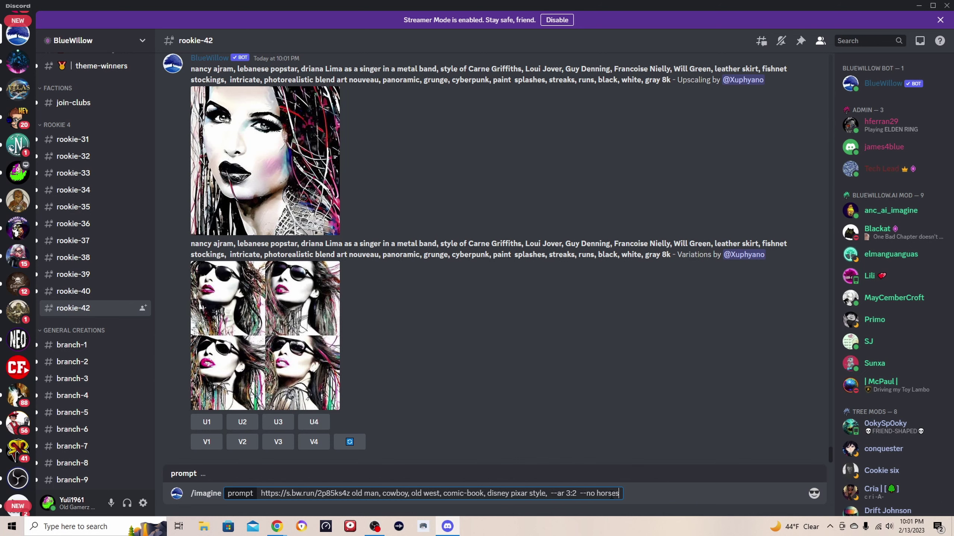
{"action": "key", "text": "Return"}
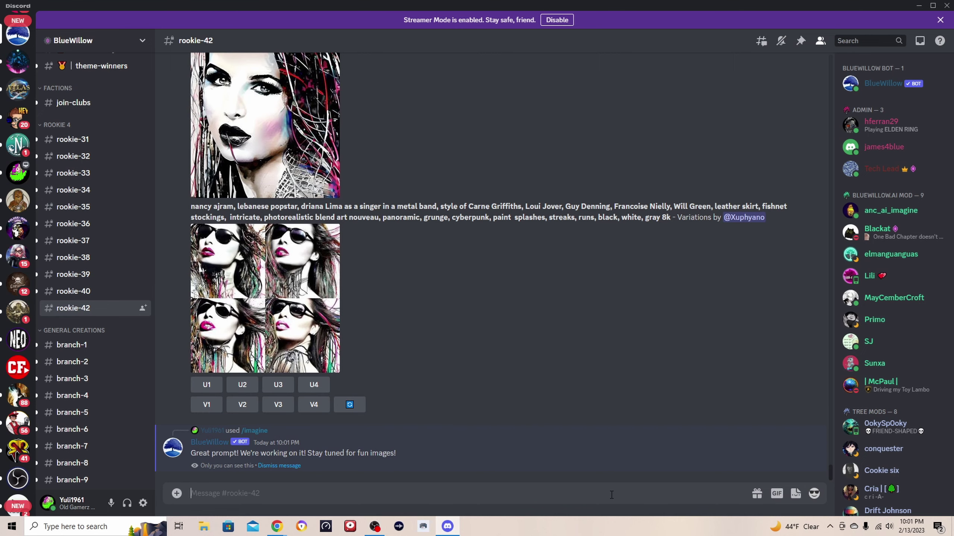
Step: Find the "--no horses" cowboy grid in the channel, inspect it at larger size and close it
{"action": "scroll", "coordinate": [590, 290], "scroll_direction": "up", "scroll_amount": 5}
{"action": "scroll", "coordinate": [443, 384], "scroll_direction": "down", "scroll_amount": 4}
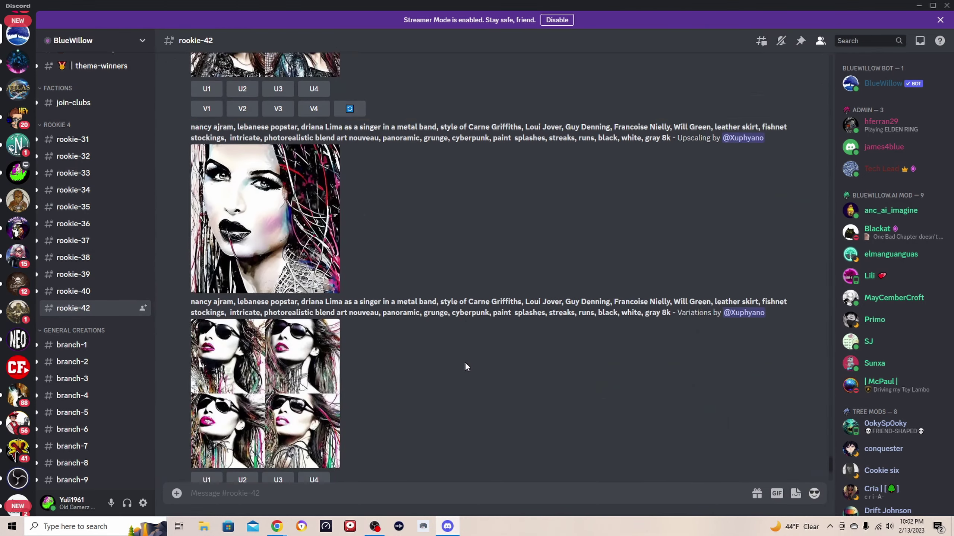
{"action": "scroll", "coordinate": [465, 362], "scroll_direction": "down", "scroll_amount": 12}
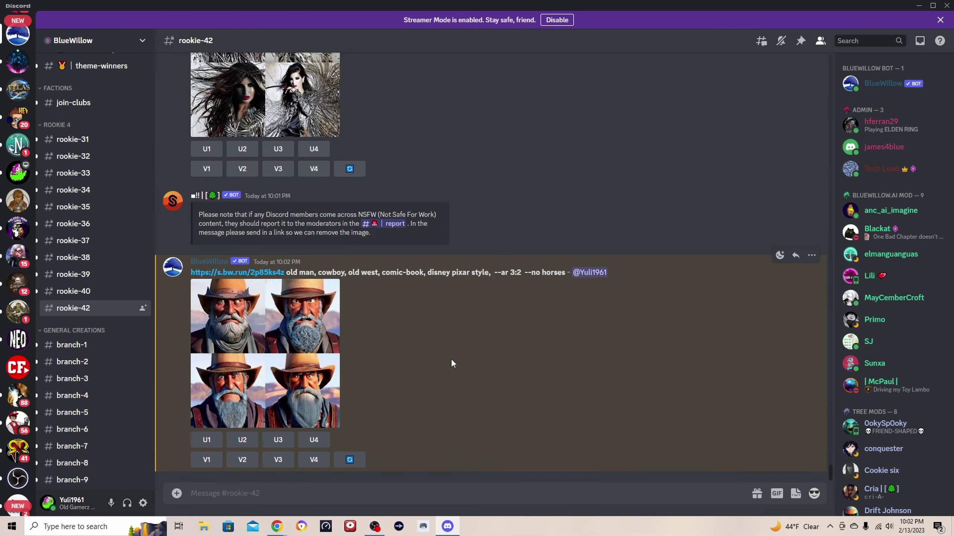
{"action": "left_click", "coordinate": [269, 377]}
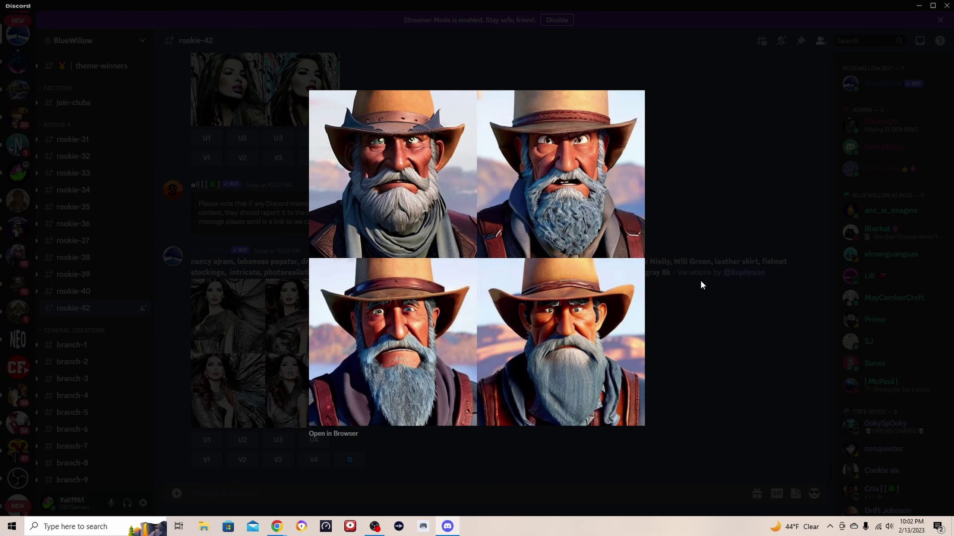
{"action": "left_click", "coordinate": [711, 256]}
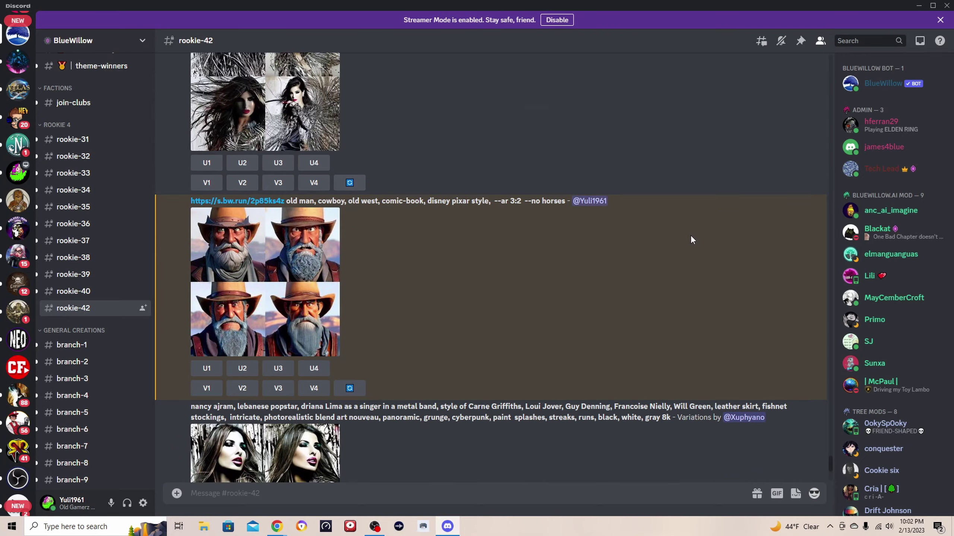
Step: Upscale the second image of the earlier "mountain in the background" wide-angle grid, the rider under the cloudy sky
{"action": "scroll", "coordinate": [699, 250], "scroll_direction": "up", "scroll_amount": 8}
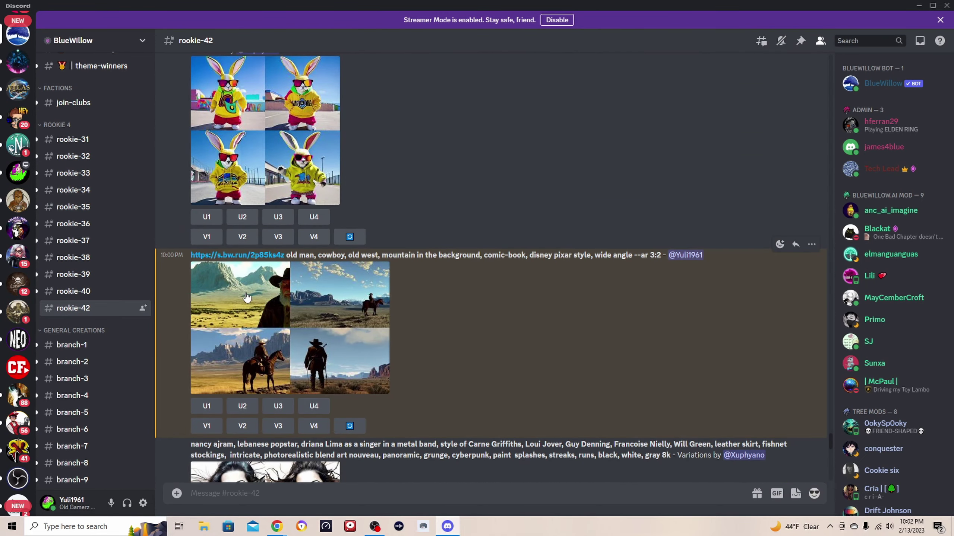
{"action": "left_click", "coordinate": [244, 406]}
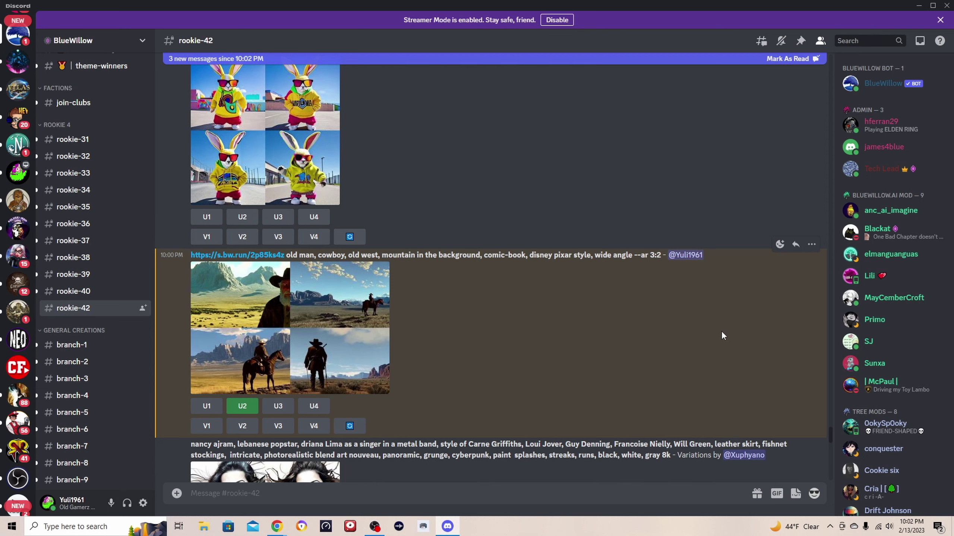
Step: Inspect the "--no horses" cowboy portraits again and the finished upscale of the rider, each at larger size
{"action": "scroll", "coordinate": [721, 331], "scroll_direction": "down", "scroll_amount": 2}
{"action": "scroll", "coordinate": [721, 331], "scroll_direction": "down", "scroll_amount": 10}
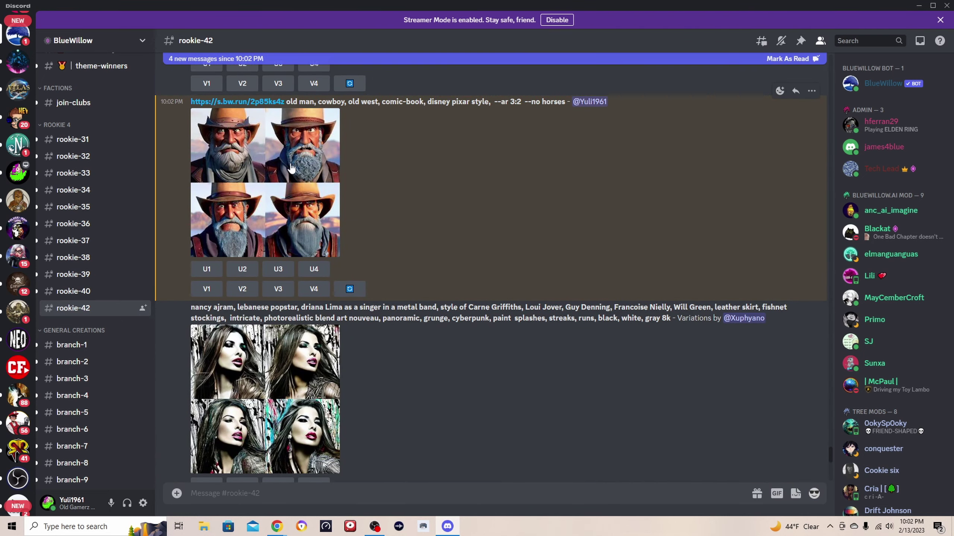
{"action": "left_click", "coordinate": [267, 213]}
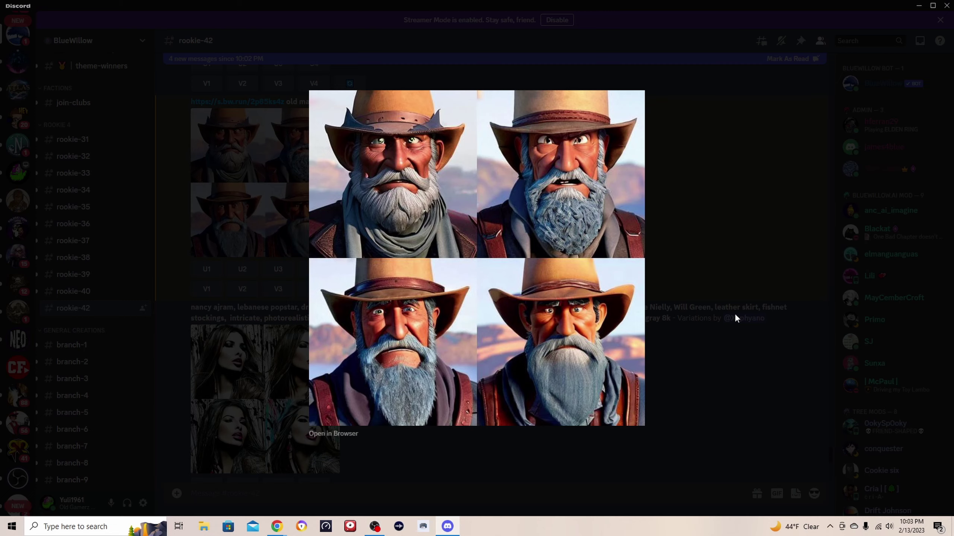
{"action": "left_click", "coordinate": [723, 219]}
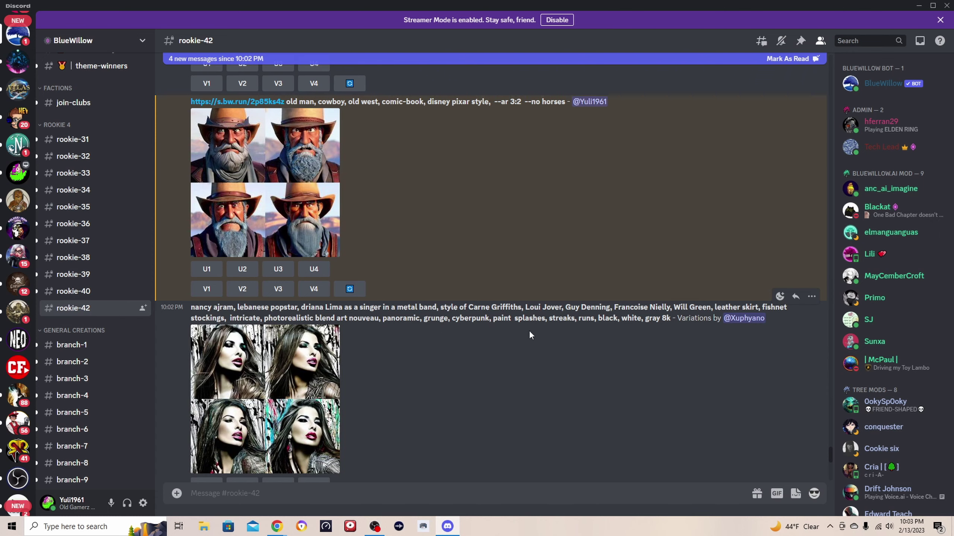
{"action": "scroll", "coordinate": [529, 335], "scroll_direction": "down", "scroll_amount": 10}
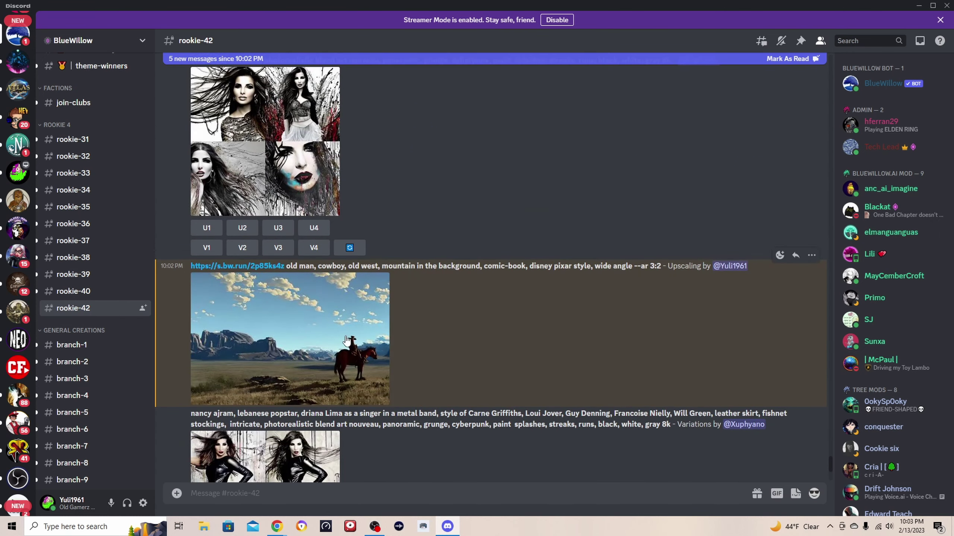
{"action": "left_click", "coordinate": [348, 341]}
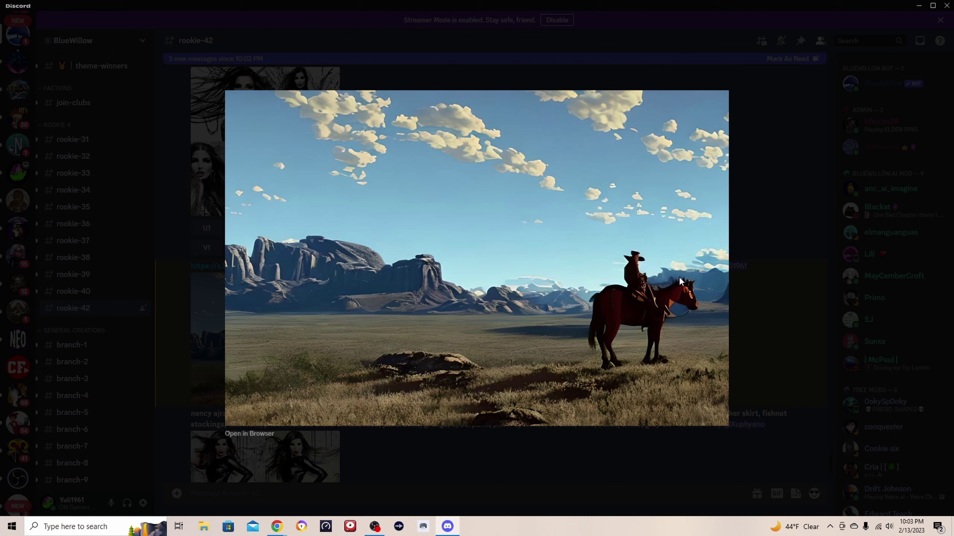
{"action": "left_click", "coordinate": [785, 325]}
Step: Review the recent channel messages, going back to the wide-angle cowboy grid and forward to the newer results
{"action": "scroll", "coordinate": [502, 401], "scroll_direction": "down", "scroll_amount": 8}
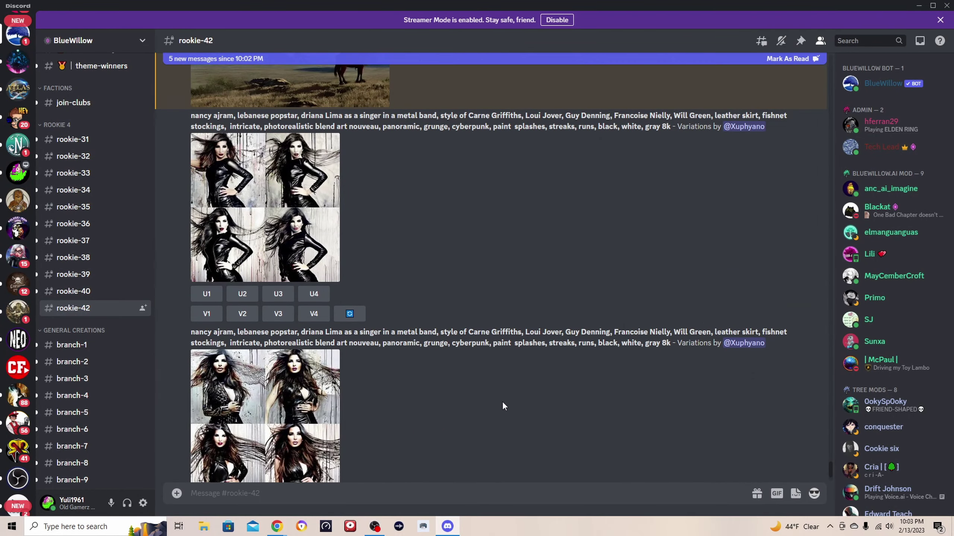
{"action": "scroll", "coordinate": [502, 402], "scroll_direction": "down", "scroll_amount": 4}
{"action": "scroll", "coordinate": [675, 299], "scroll_direction": "up", "scroll_amount": 10}
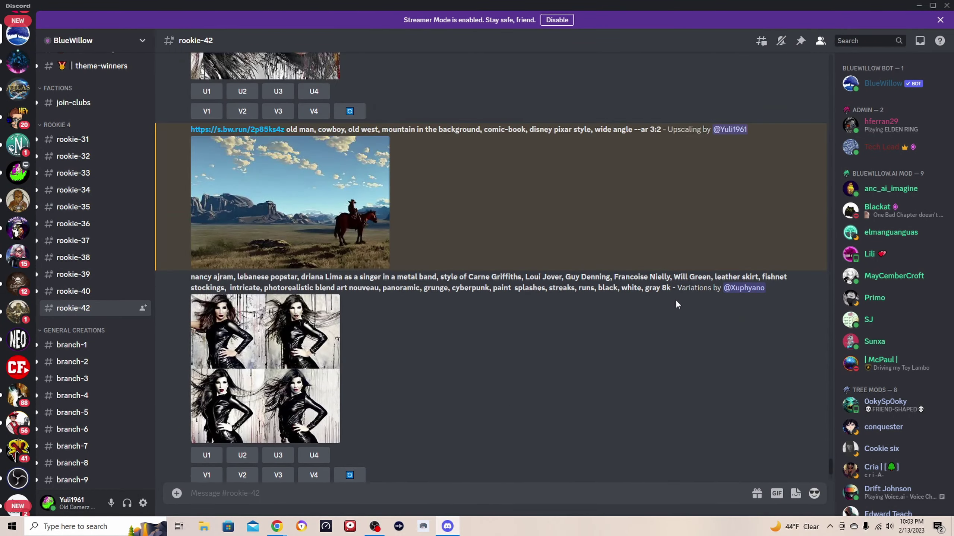
{"action": "scroll", "coordinate": [690, 314], "scroll_direction": "up", "scroll_amount": 18}
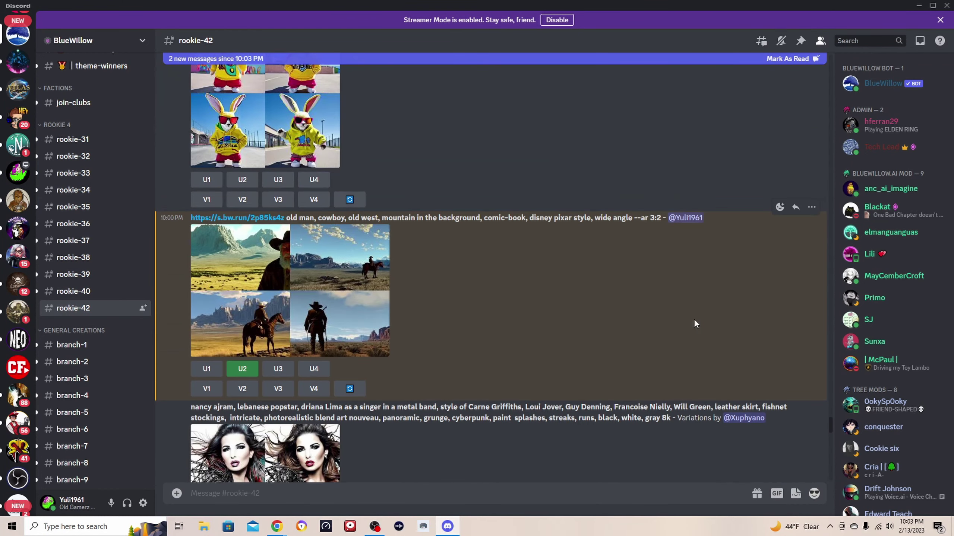
{"action": "scroll", "coordinate": [695, 320], "scroll_direction": "up", "scroll_amount": 5}
{"action": "scroll", "coordinate": [697, 319], "scroll_direction": "down", "scroll_amount": 5}
{"action": "scroll", "coordinate": [701, 319], "scroll_direction": "down", "scroll_amount": 14}
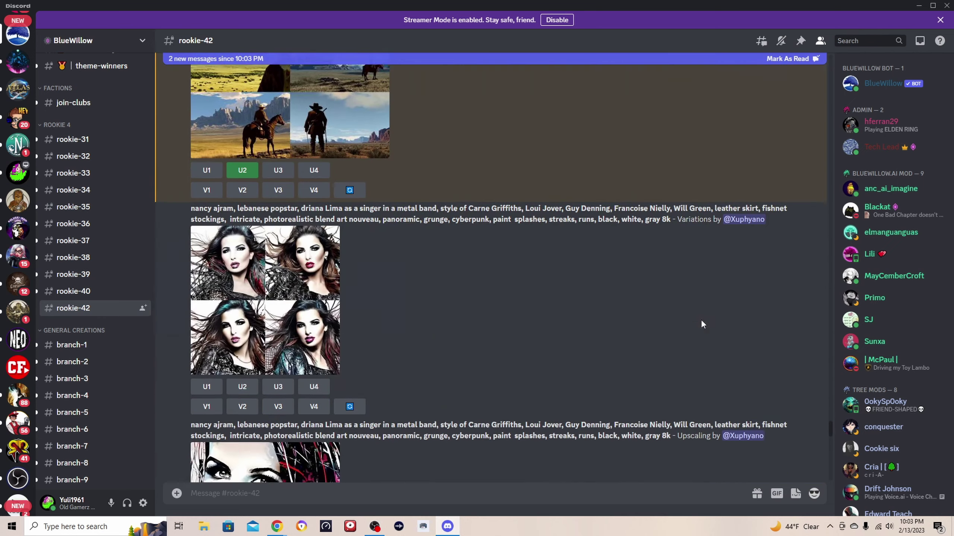
{"action": "scroll", "coordinate": [703, 329], "scroll_direction": "down", "scroll_amount": 12}
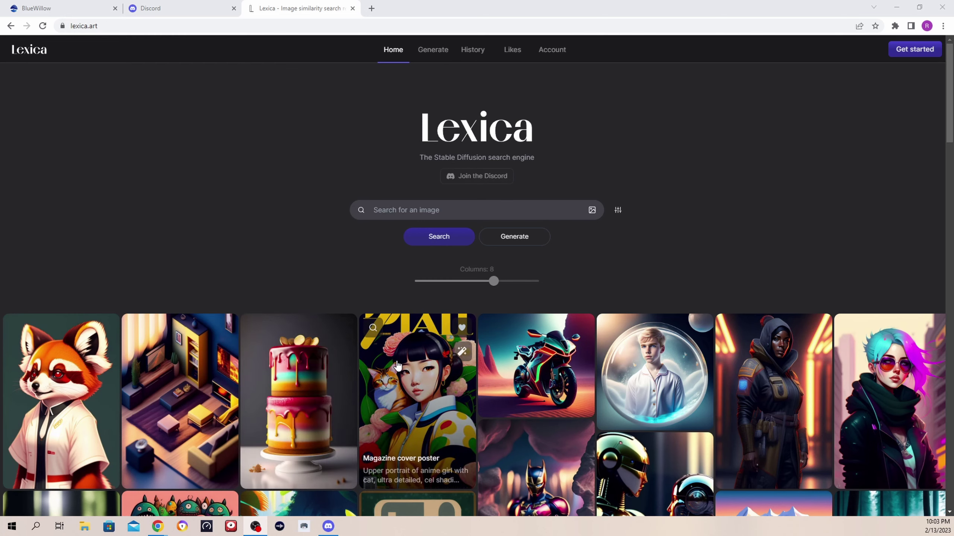
Step: Examine the Lexica home gallery for example images and their prompts, and return to its image search field
{"action": "scroll", "coordinate": [276, 183], "scroll_direction": "down", "scroll_amount": 10}
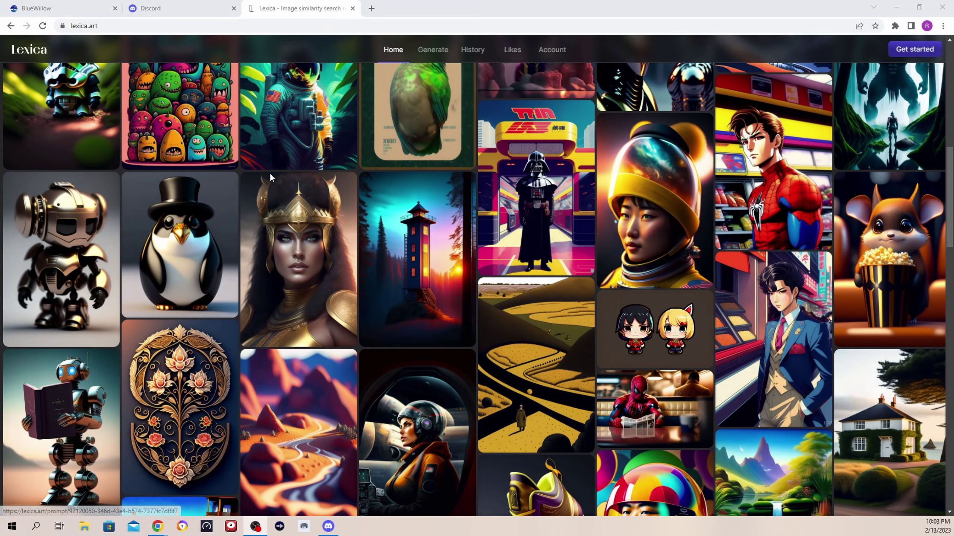
{"action": "scroll", "coordinate": [270, 173], "scroll_direction": "down", "scroll_amount": 2}
{"action": "scroll", "coordinate": [269, 172], "scroll_direction": "down", "scroll_amount": 4}
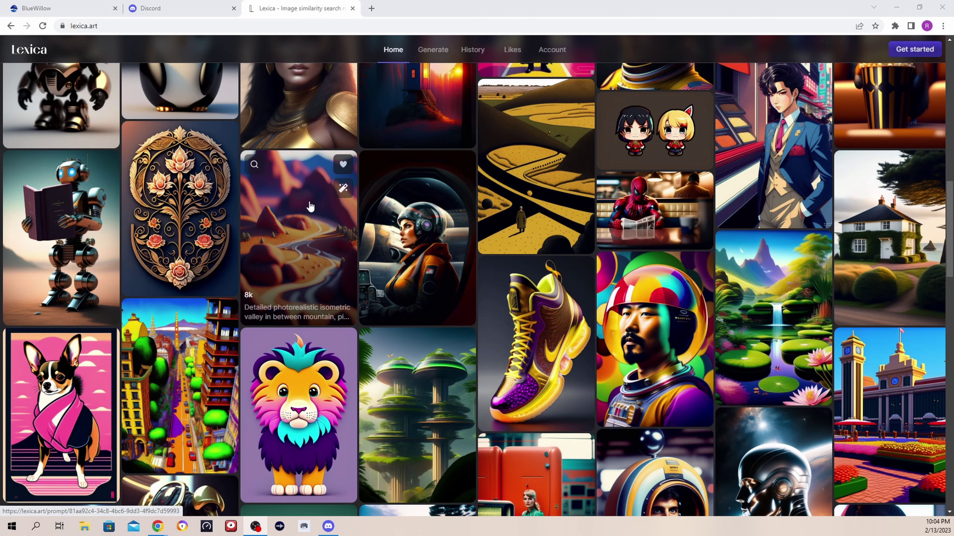
{"action": "scroll", "coordinate": [310, 206], "scroll_direction": "down", "scroll_amount": 7}
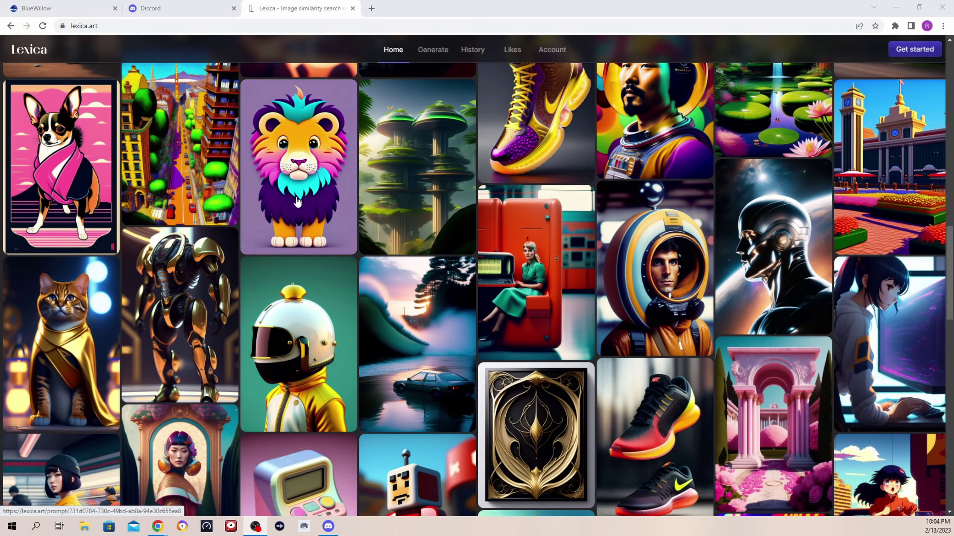
{"action": "scroll", "coordinate": [297, 205], "scroll_direction": "down", "scroll_amount": 1}
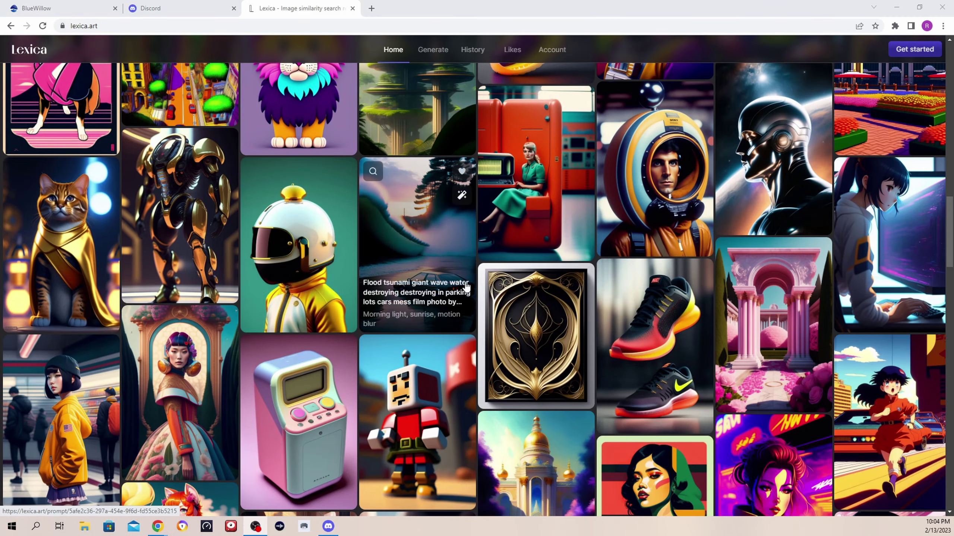
{"action": "scroll", "coordinate": [382, 196], "scroll_direction": "up", "scroll_amount": 15}
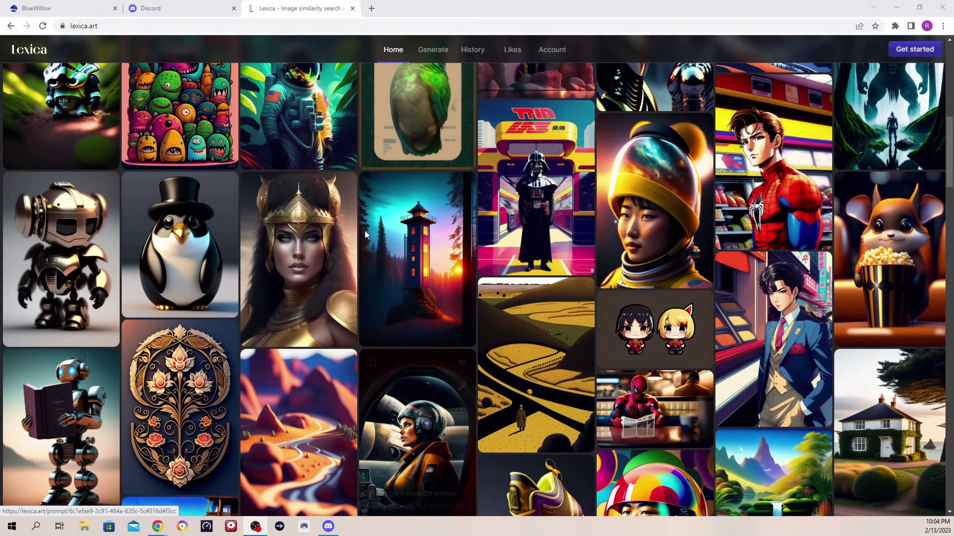
{"action": "scroll", "coordinate": [349, 231], "scroll_direction": "up", "scroll_amount": 3}
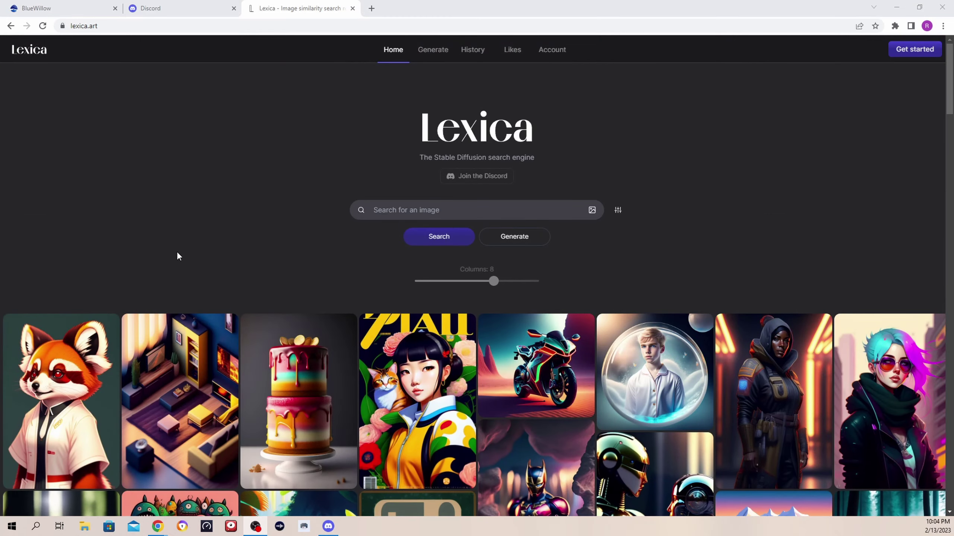
{"action": "scroll", "coordinate": [368, 292], "scroll_direction": "down", "scroll_amount": 6}
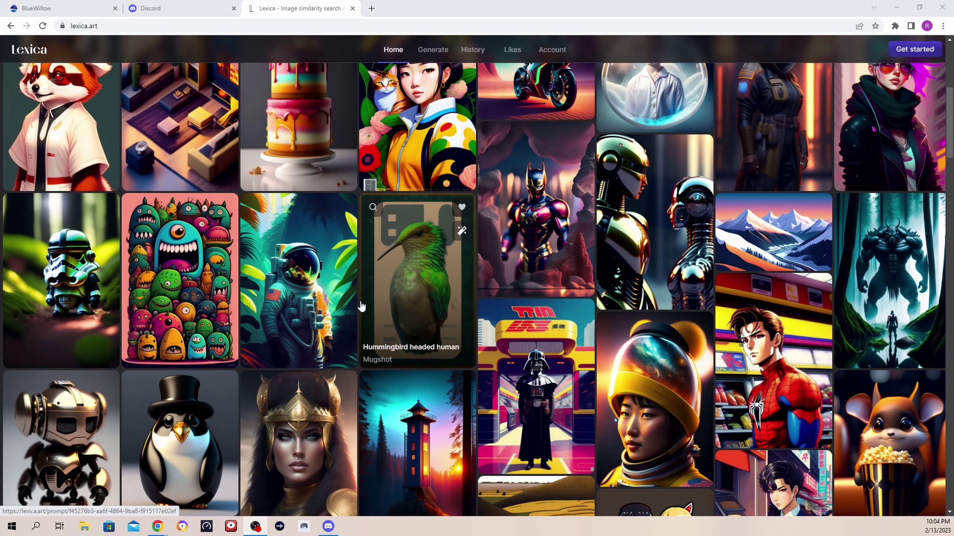
{"action": "scroll", "coordinate": [361, 301], "scroll_direction": "down", "scroll_amount": 15}
{"action": "scroll", "coordinate": [339, 290], "scroll_direction": "up", "scroll_amount": 15}
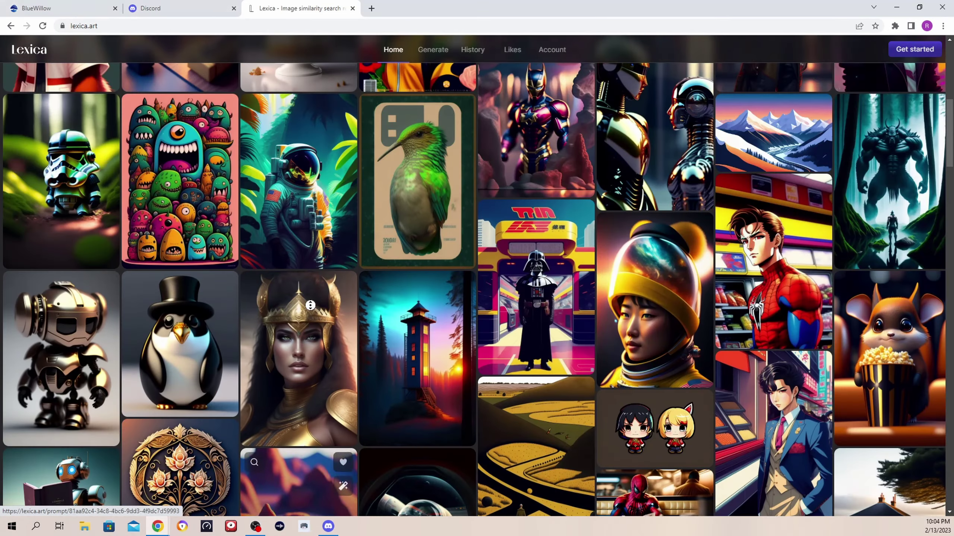
{"action": "scroll", "coordinate": [300, 302], "scroll_direction": "up", "scroll_amount": 1}
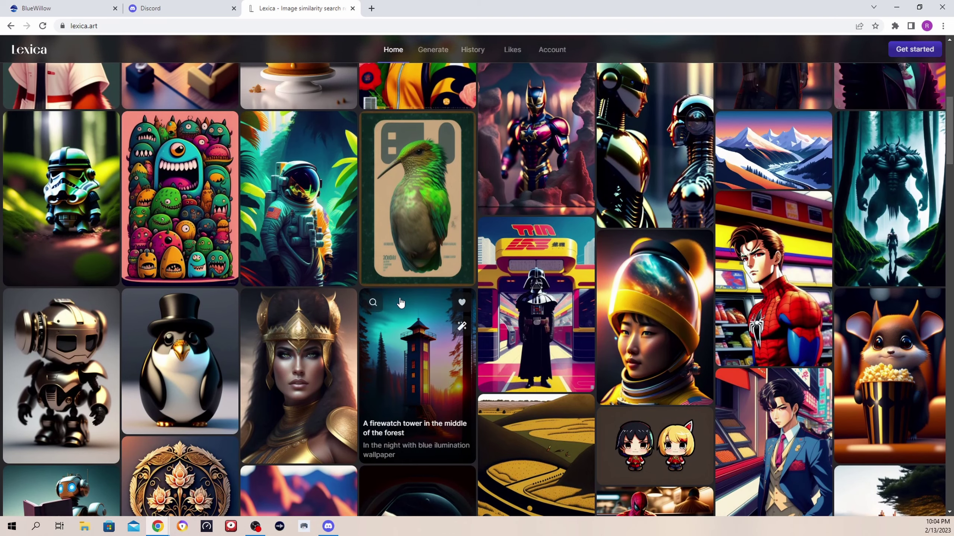
{"action": "scroll", "coordinate": [400, 297], "scroll_direction": "up", "scroll_amount": 7}
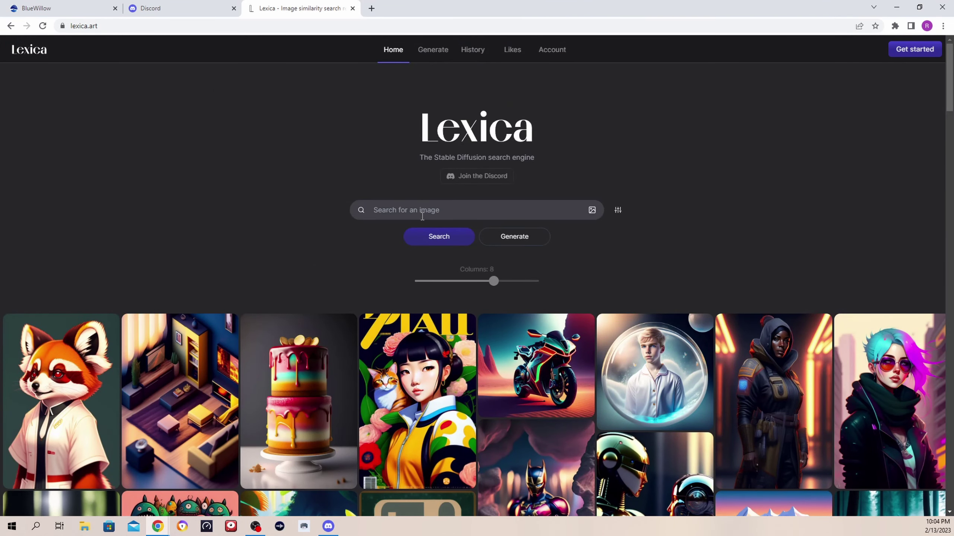
Step: Search the image library for "old man cowboy cartoon"
{"action": "left_click", "coordinate": [420, 211]}
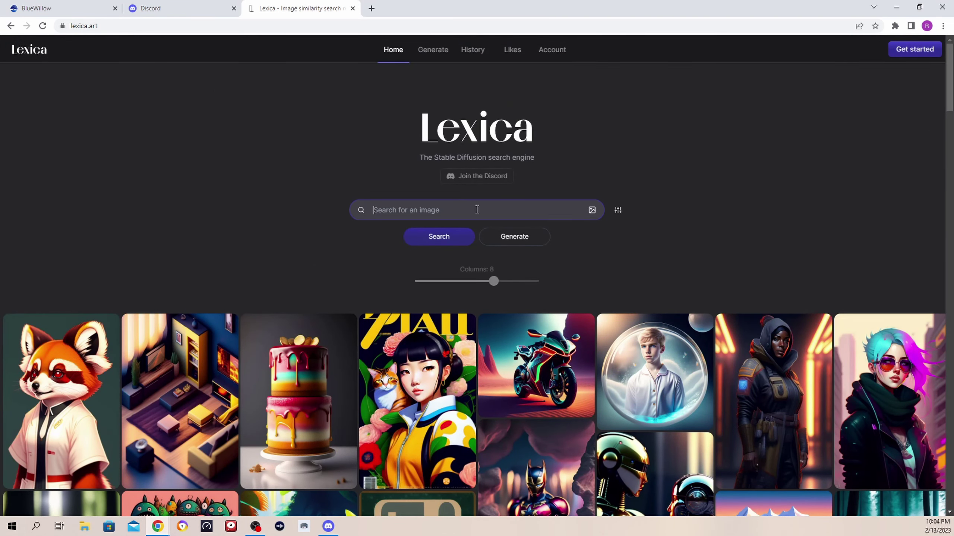
{"action": "type", "text": "old"}
{"action": "key", "text": "BackSpace"}
{"action": "key", "text": "BackSpace"}
{"action": "type", "text": "old man cowboy cartoon"}
{"action": "key", "text": "Return"}
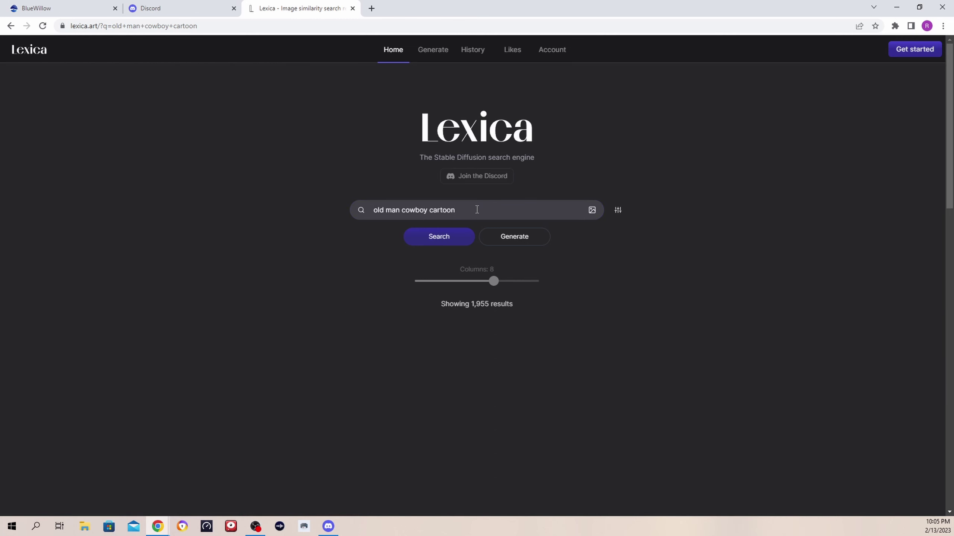
Step: Examine the search results for an old cowboy portrait in a cartoon style whose prompt could be reused
{"action": "scroll", "coordinate": [577, 224], "scroll_direction": "down", "scroll_amount": 2}
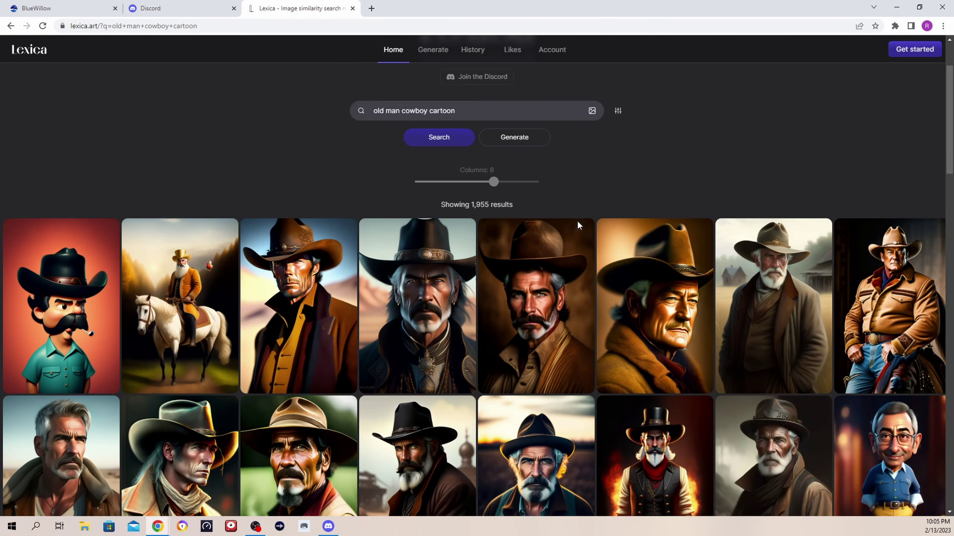
{"action": "scroll", "coordinate": [571, 218], "scroll_direction": "down", "scroll_amount": 5}
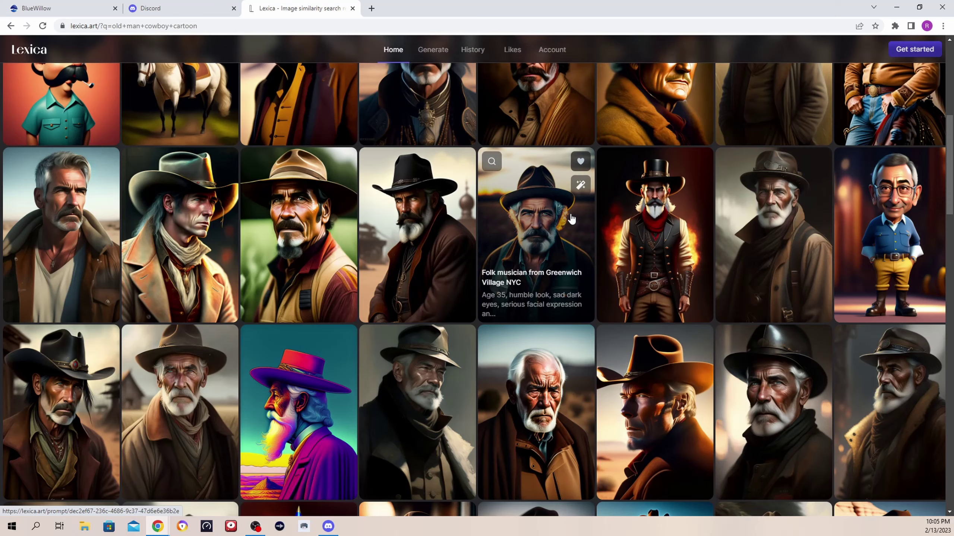
{"action": "scroll", "coordinate": [570, 219], "scroll_direction": "down", "scroll_amount": 5}
{"action": "scroll", "coordinate": [570, 217], "scroll_direction": "down", "scroll_amount": 1}
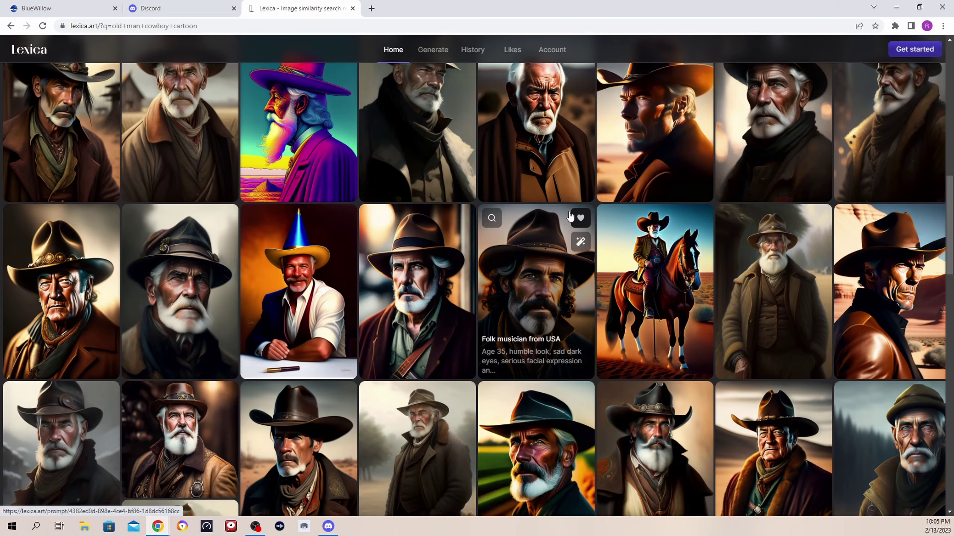
{"action": "scroll", "coordinate": [569, 216], "scroll_direction": "down", "scroll_amount": 3}
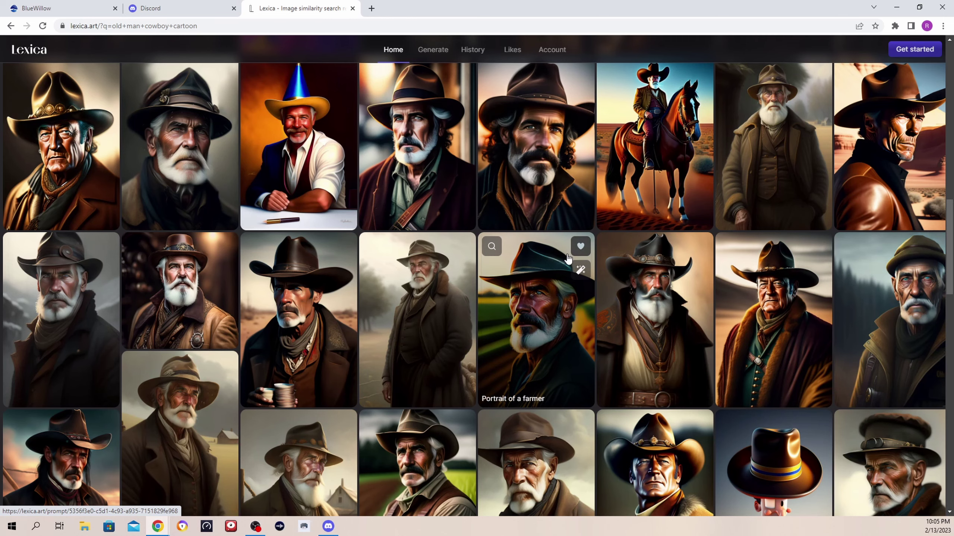
{"action": "scroll", "coordinate": [569, 261], "scroll_direction": "down", "scroll_amount": 10}
{"action": "scroll", "coordinate": [543, 235], "scroll_direction": "down", "scroll_amount": 4}
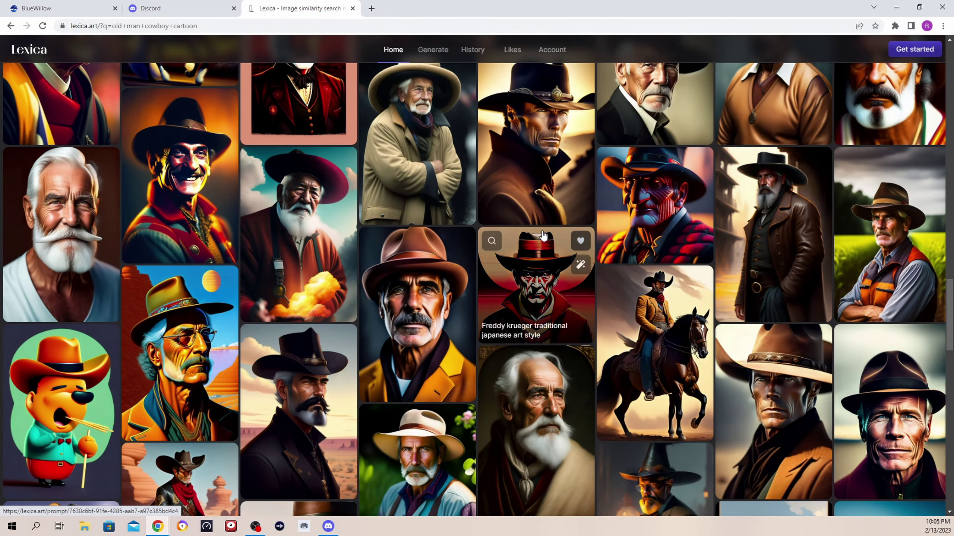
{"action": "scroll", "coordinate": [543, 235], "scroll_direction": "down", "scroll_amount": 3}
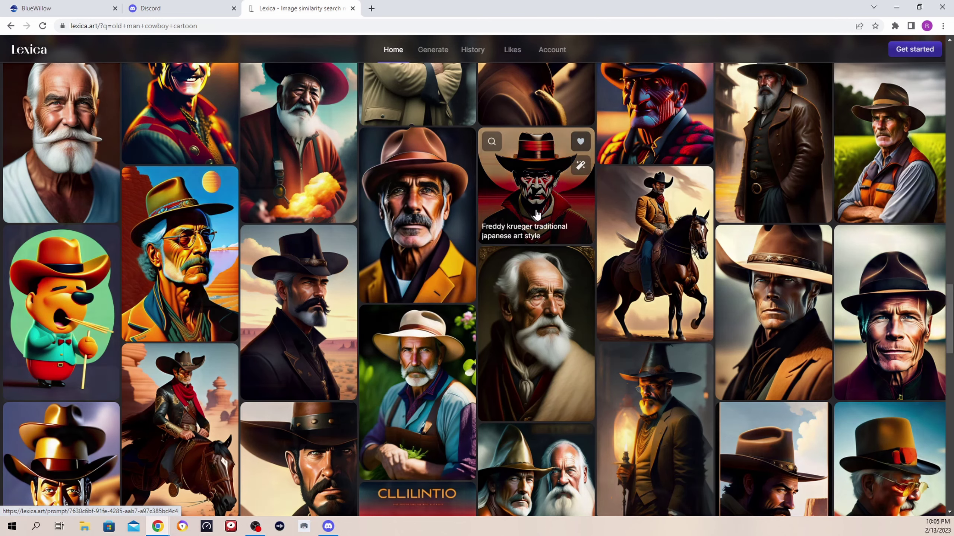
{"action": "scroll", "coordinate": [536, 214], "scroll_direction": "down", "scroll_amount": 10}
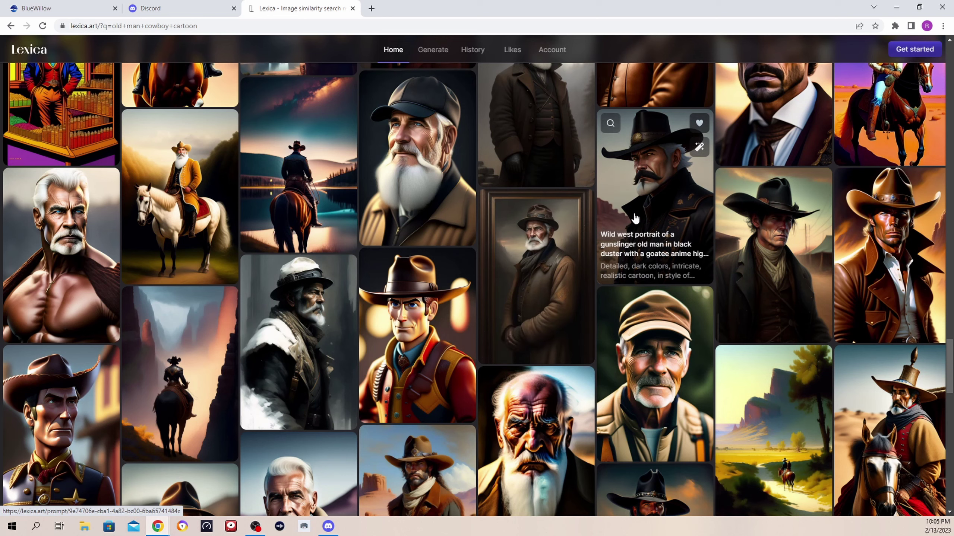
Step: Copy the prompt of the "Wild west portrait of a gunslinger old man in black duster" image and view its other variants
{"action": "left_click", "coordinate": [634, 182]}
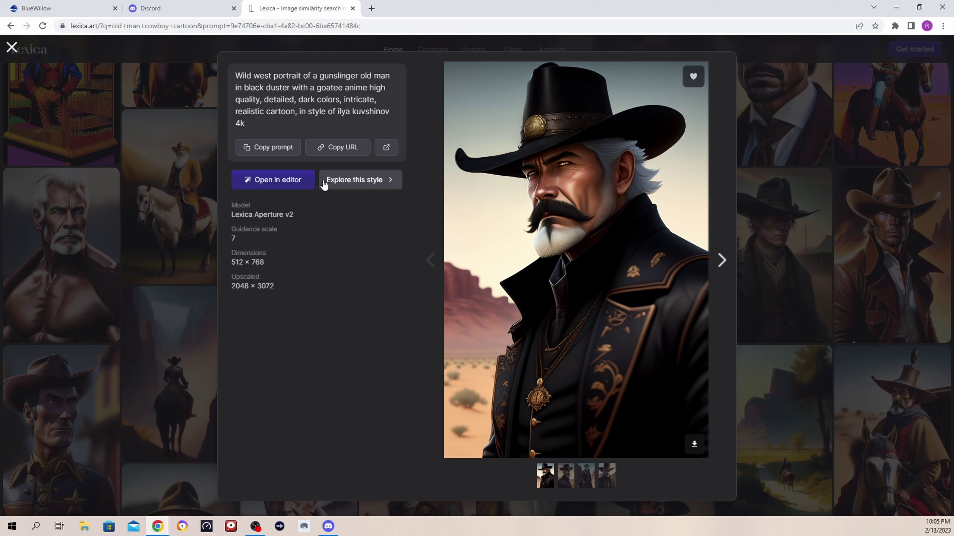
{"action": "left_click", "coordinate": [273, 150]}
{"action": "left_click", "coordinate": [721, 259]}
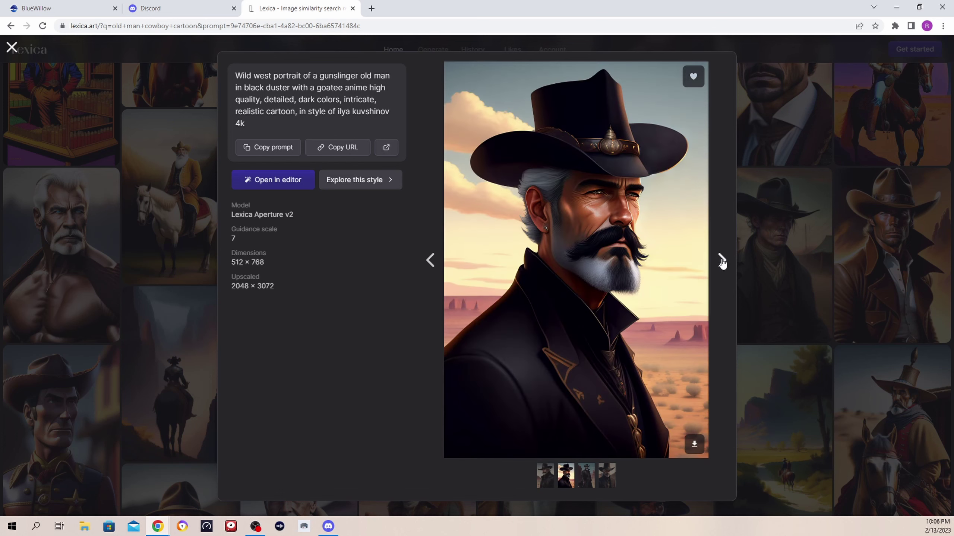
{"action": "left_click", "coordinate": [721, 259]}
{"action": "left_click", "coordinate": [720, 259]}
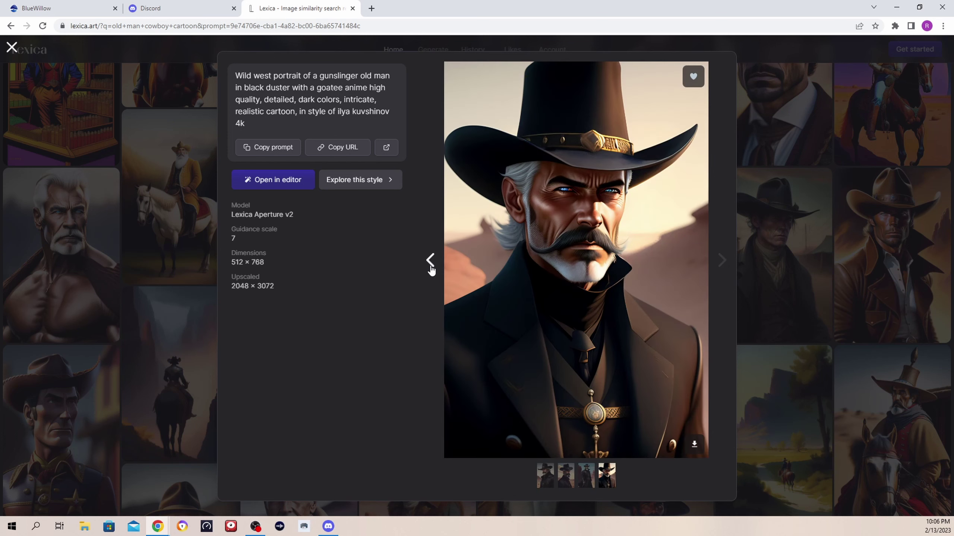
{"action": "left_click", "coordinate": [430, 262]}
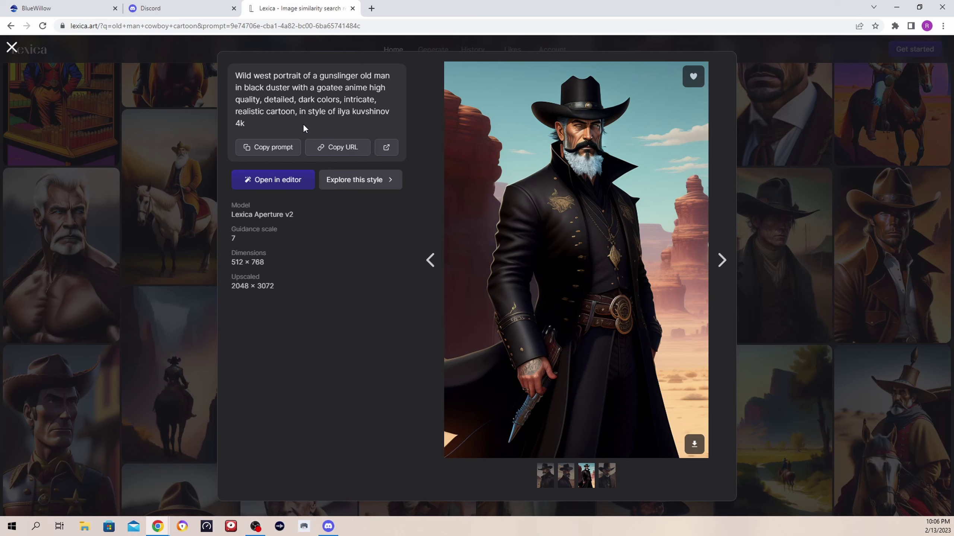
Step: Select the gunslinger portrait's full prompt text and start an /imagine command in the rookie-42 channel in Discord
{"action": "left_click_drag", "start_coordinate": [236, 75], "coordinate": [346, 121]}
{"action": "left_click", "coordinate": [249, 125]}
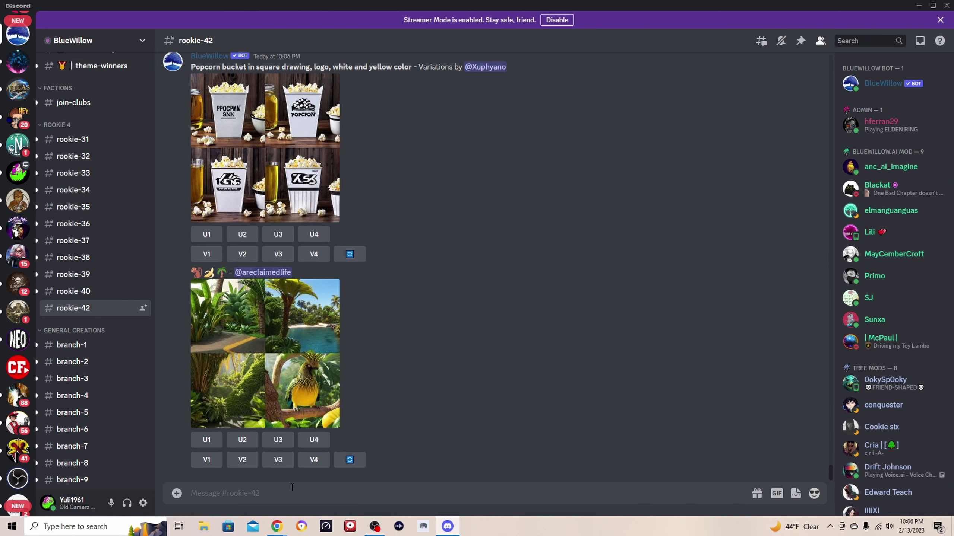
{"action": "type", "text": "/imagine"}
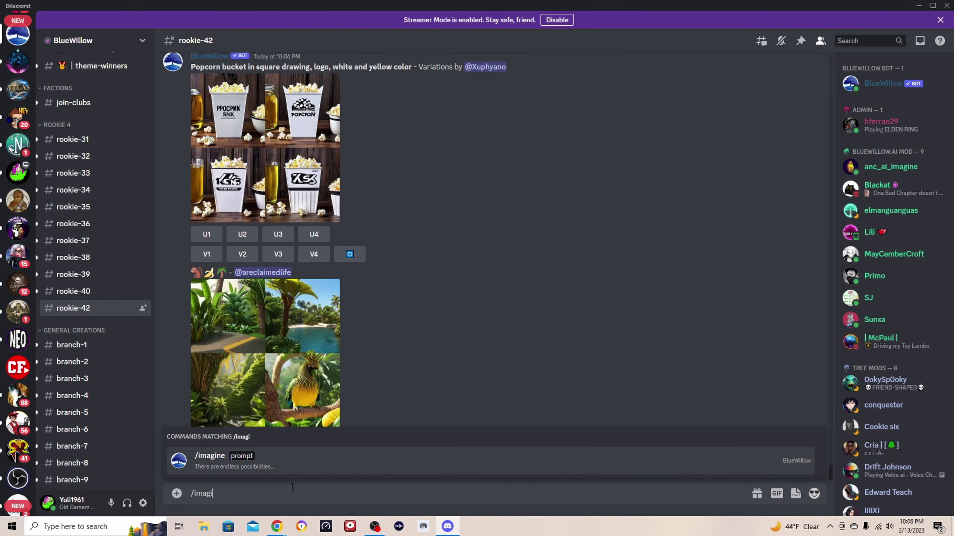